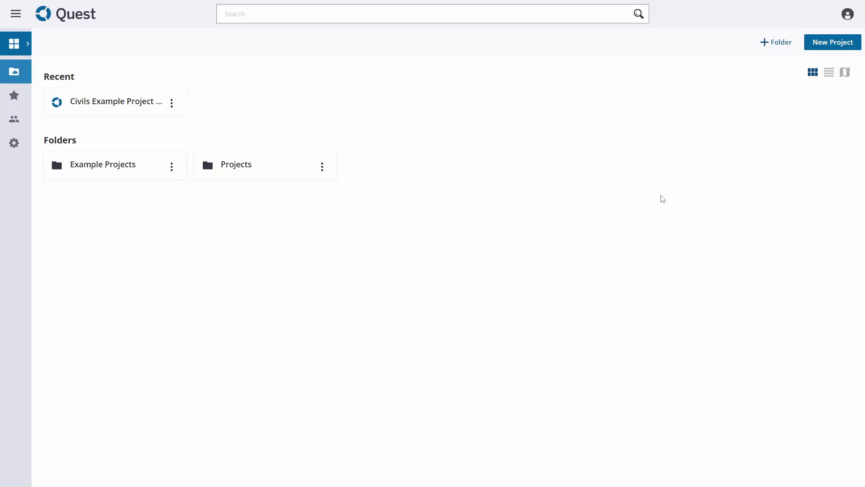
Start a new project named 'Example Project' and show its advanced location and currency settings.
{"action": "left_click", "coordinate": [837, 45]}
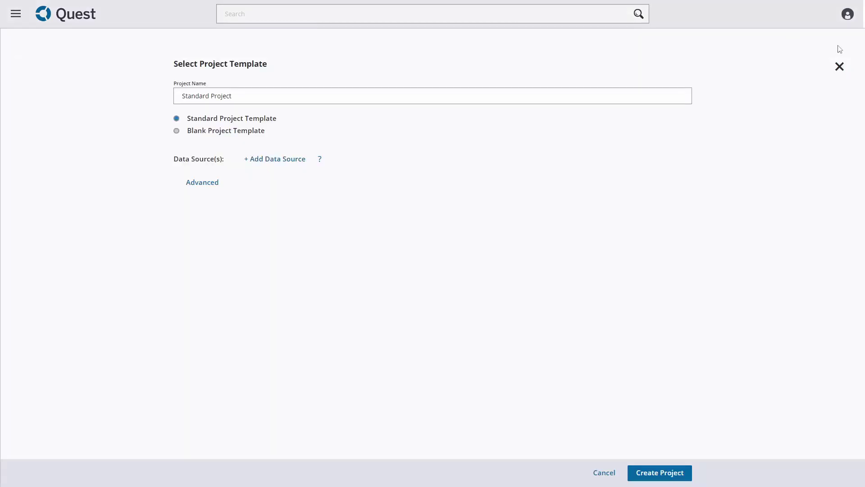
{"action": "double_click", "coordinate": [272, 94]}
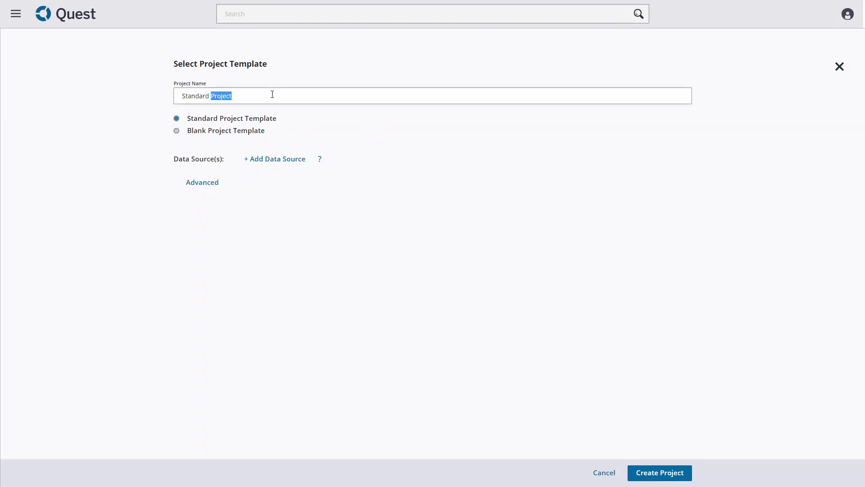
{"action": "triple_click", "coordinate": [272, 94]}
{"action": "type", "text": "Example Project"}
{"action": "left_click", "coordinate": [226, 185]}
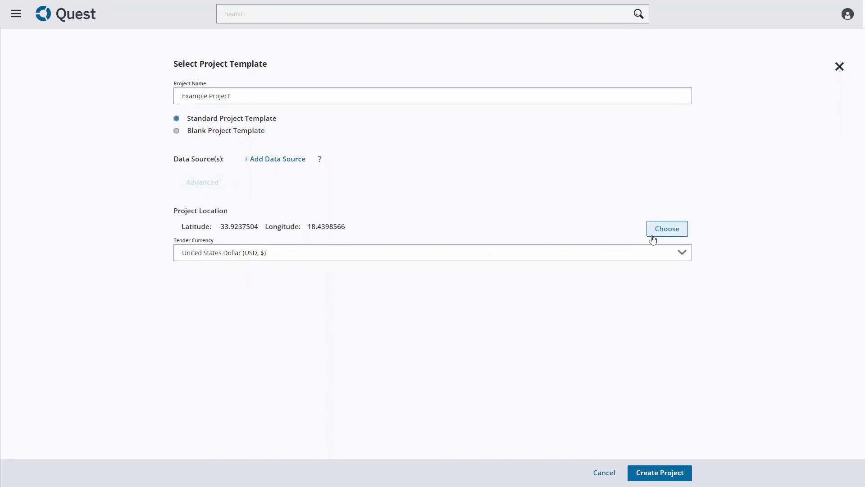
Attach Civils Example Project (Drains) (imported) from Example Trial > Example Projects as the data source.
{"action": "left_click", "coordinate": [295, 165]}
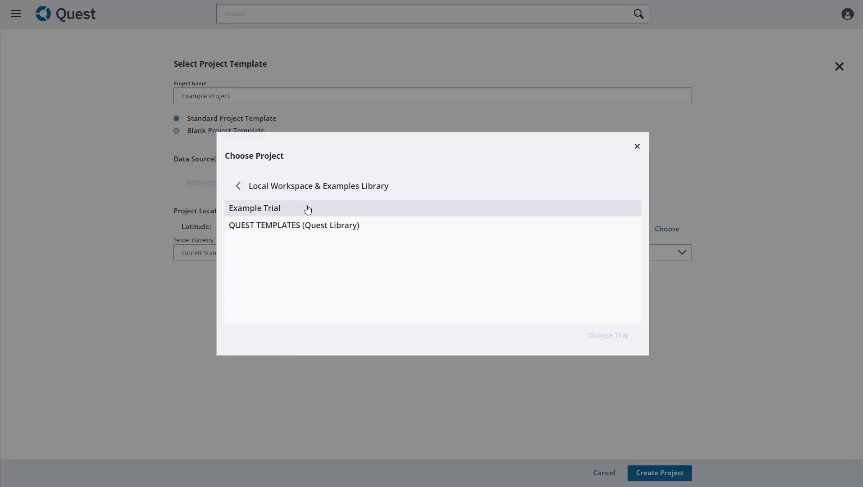
{"action": "left_click", "coordinate": [307, 208]}
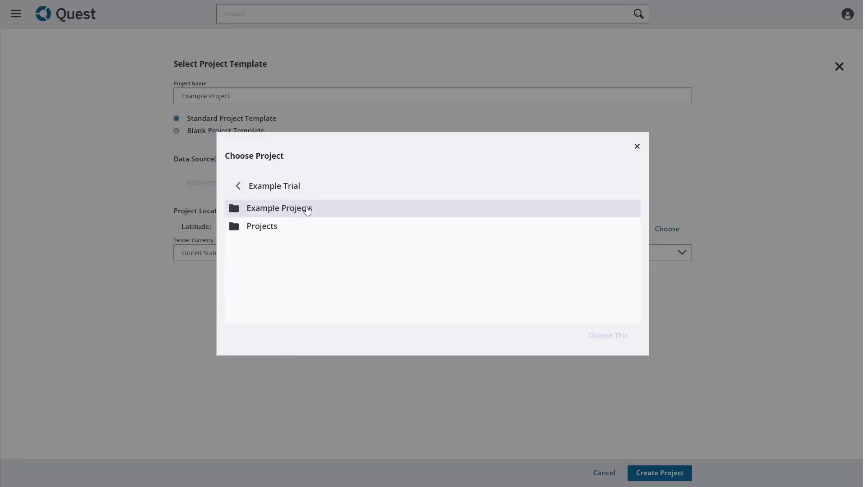
{"action": "double_click", "coordinate": [309, 209]}
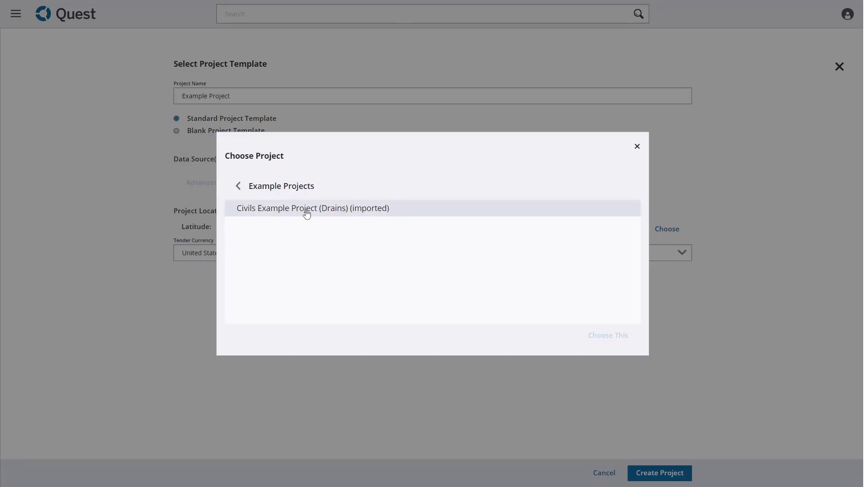
{"action": "left_click", "coordinate": [306, 211]}
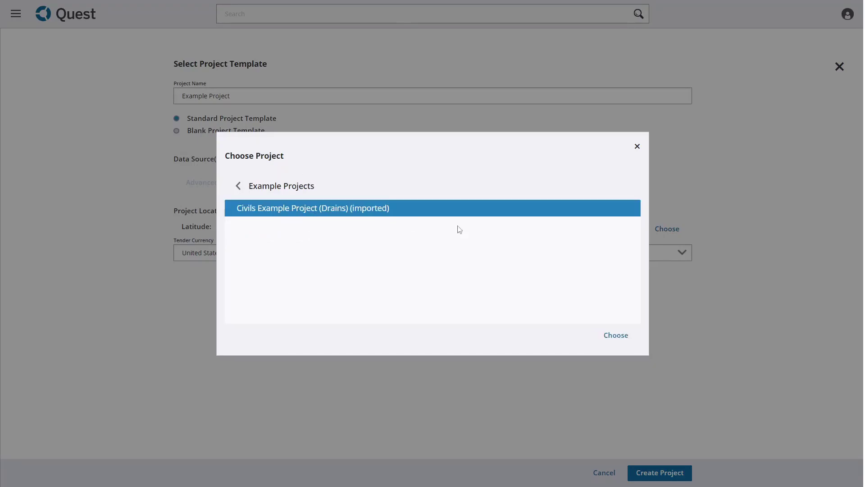
{"action": "left_click", "coordinate": [622, 342]}
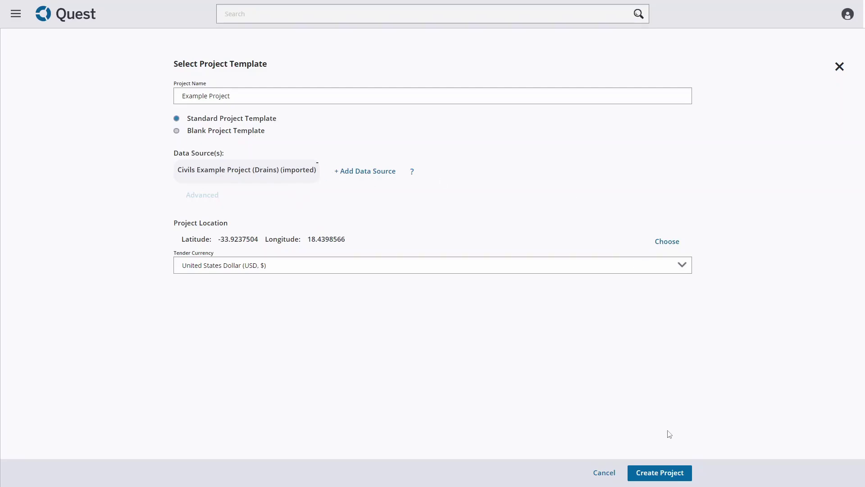
Create Example Project, then open it and its Cost Estimate.
{"action": "left_click", "coordinate": [662, 473]}
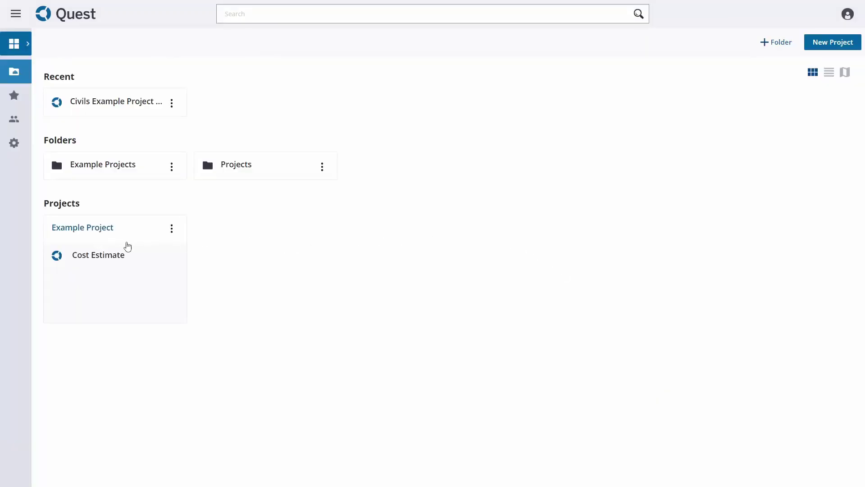
{"action": "left_click", "coordinate": [108, 238]}
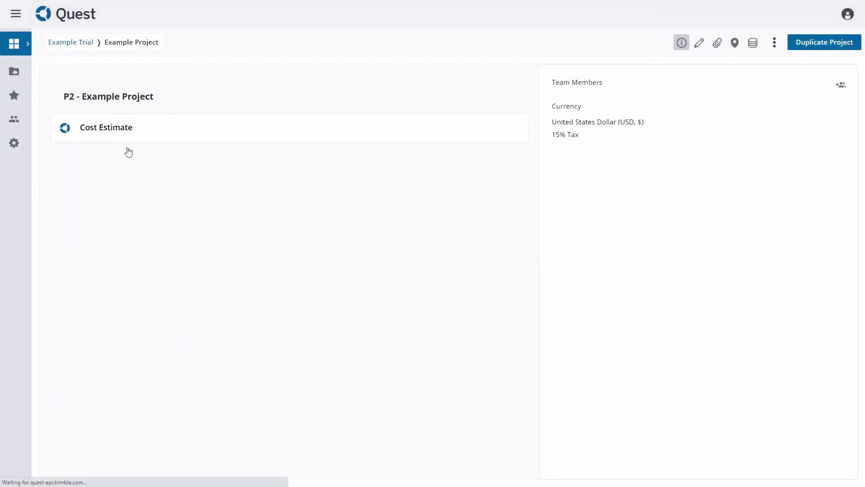
{"action": "left_click", "coordinate": [136, 139]}
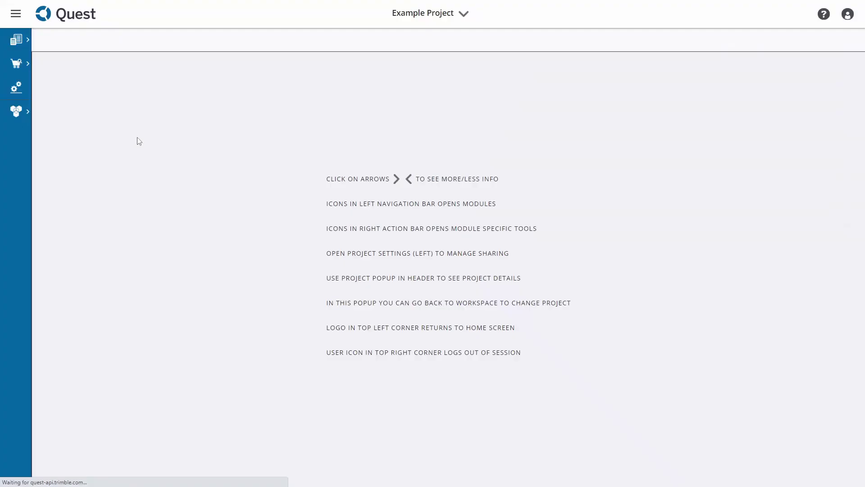
Go to Estimation > Bid to show the empty Bid sheet.
{"action": "left_click", "coordinate": [16, 14]}
{"action": "left_click", "coordinate": [67, 40]}
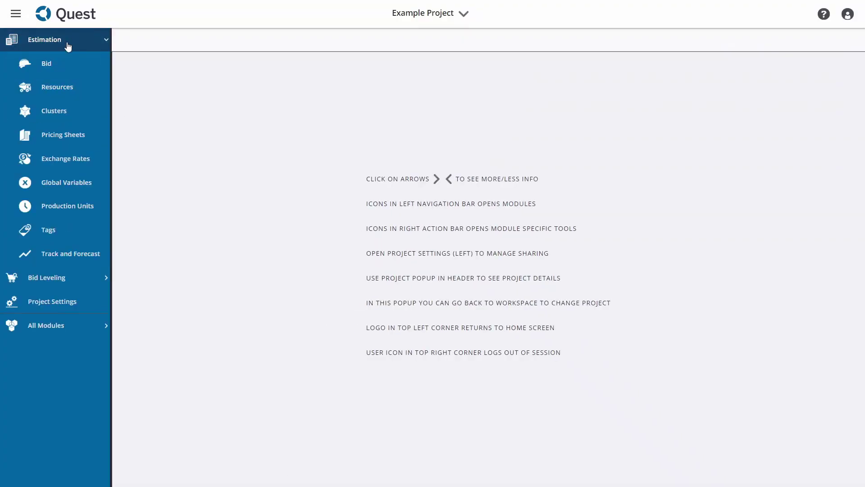
{"action": "left_click", "coordinate": [68, 66]}
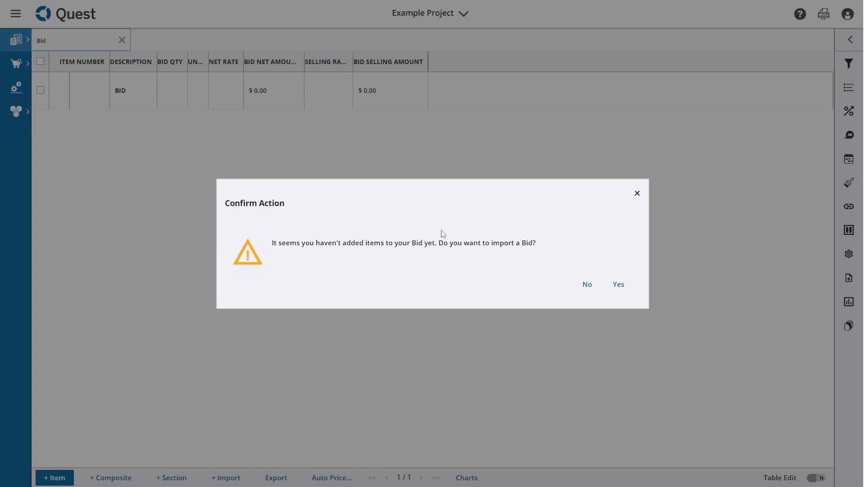
Decline the bid import and add a new line item under BID.
{"action": "left_click", "coordinate": [588, 284]}
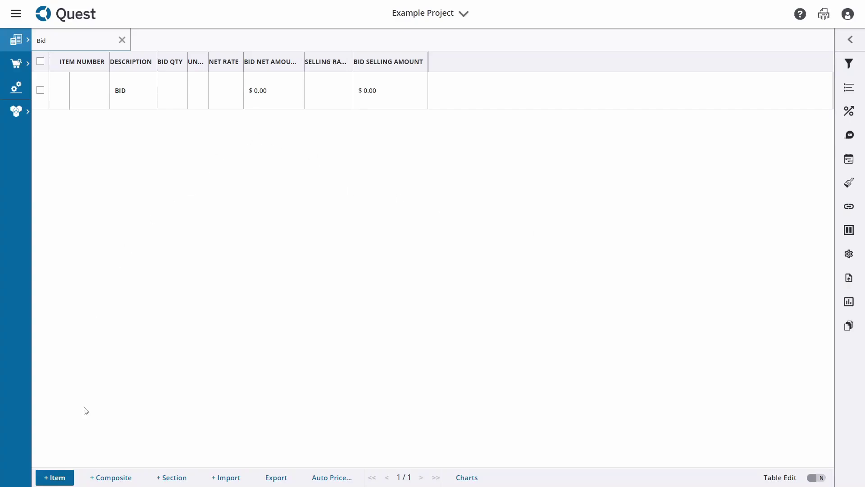
{"action": "left_click", "coordinate": [58, 481]}
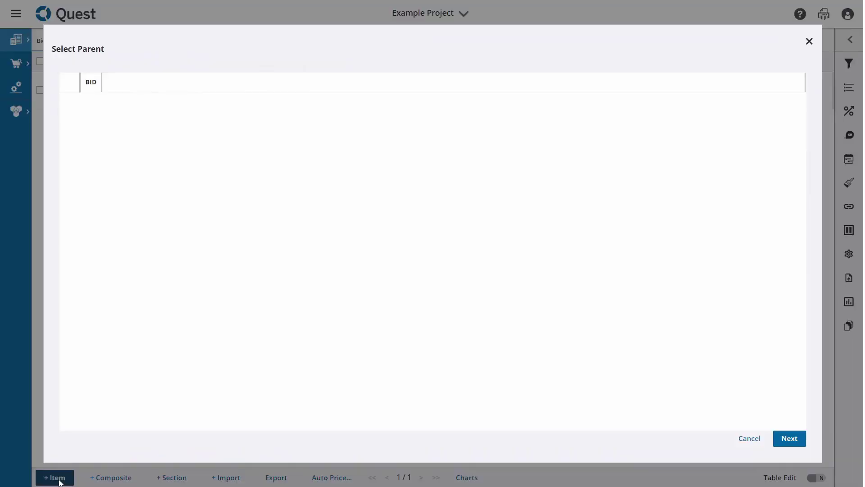
{"action": "left_click", "coordinate": [789, 438]}
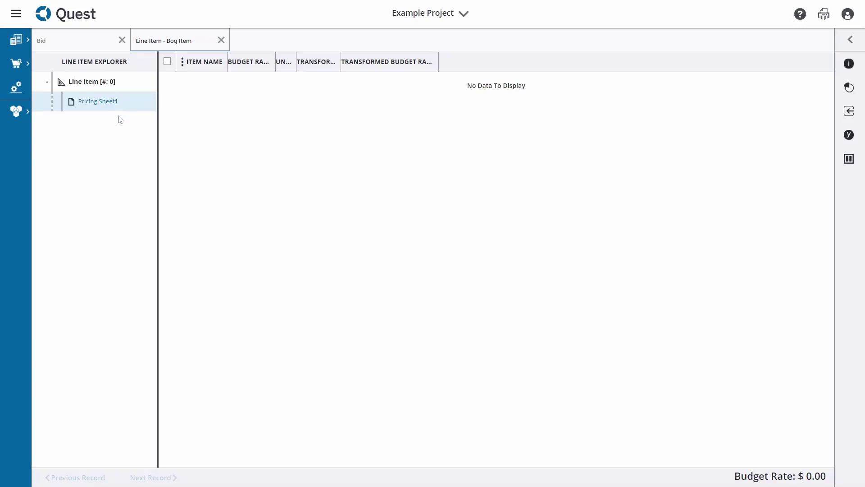
Browse the line item's Pricing Sheet1, then return to the line item overview.
{"action": "left_click", "coordinate": [94, 82]}
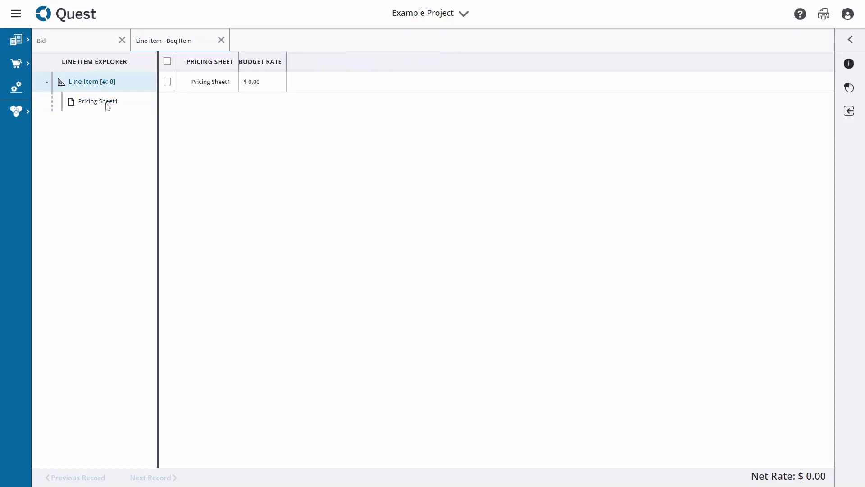
{"action": "left_click", "coordinate": [108, 106]}
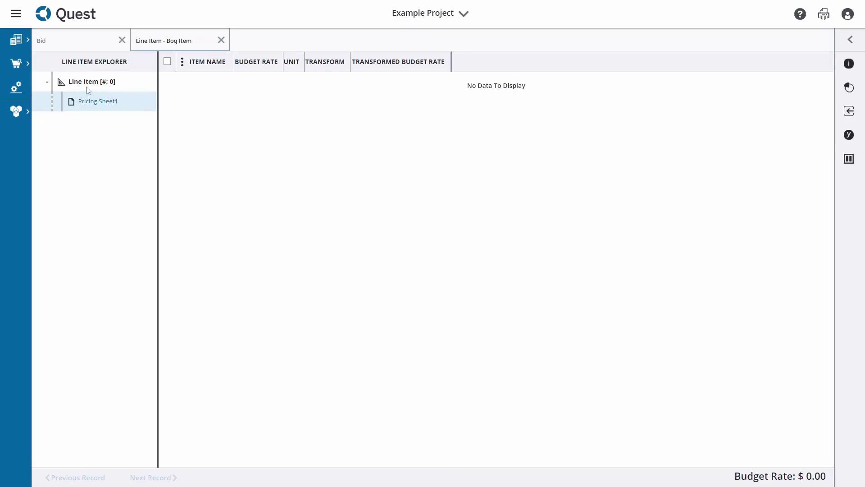
{"action": "left_click", "coordinate": [89, 89]}
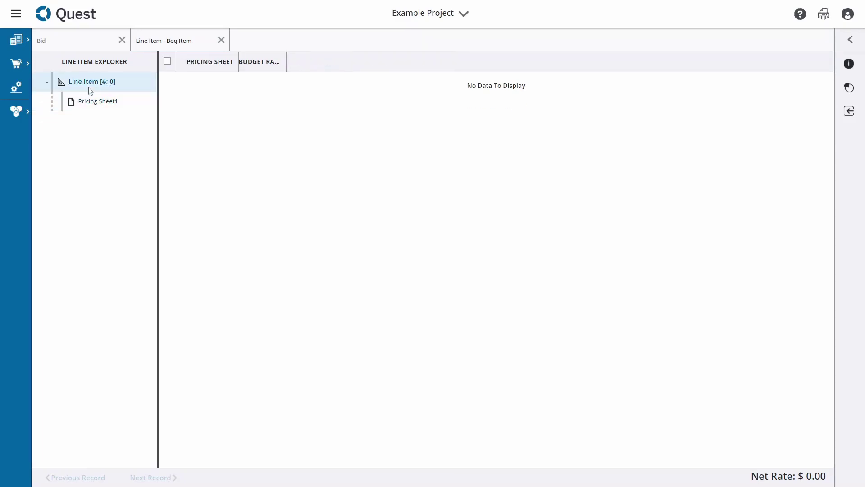
Set the line item to Excavation, item number 1., unit CY, bill quantity 100, and open Pricing Sheet1.
{"action": "left_click", "coordinate": [852, 44]}
{"action": "left_click", "coordinate": [849, 72]}
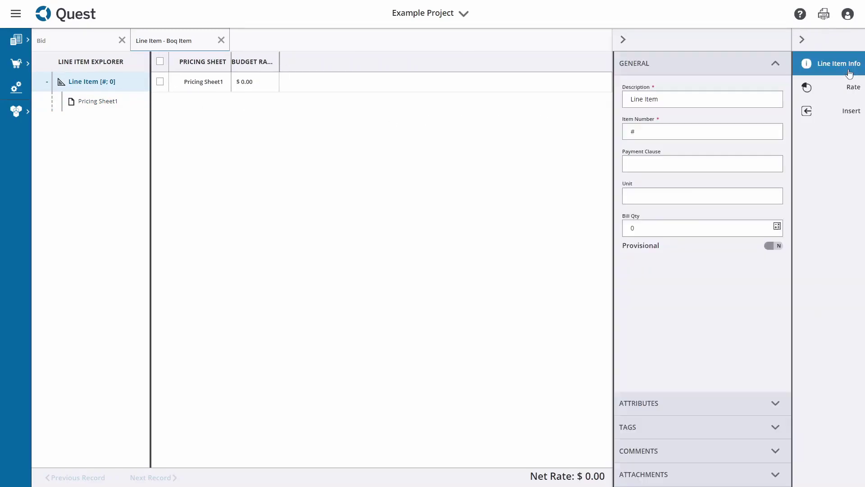
{"action": "triple_click", "coordinate": [707, 96]}
{"action": "type", "text": "Exc"}
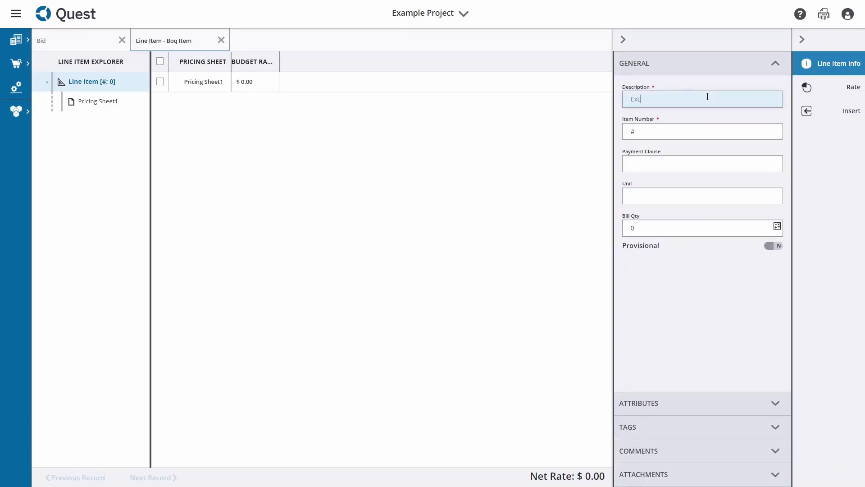
{"action": "type", "text": "avation"}
{"action": "triple_click", "coordinate": [666, 130]}
{"action": "type", "text": "1"}
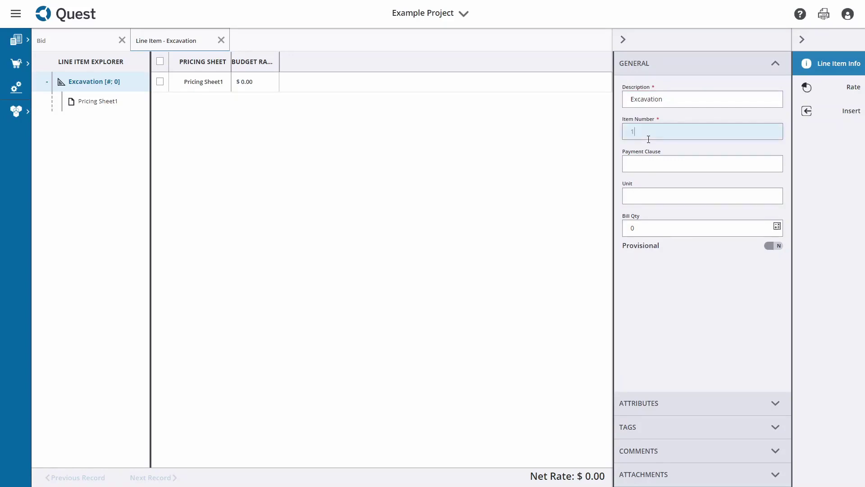
{"action": "type", "text": "."}
{"action": "key", "text": "Tab"}
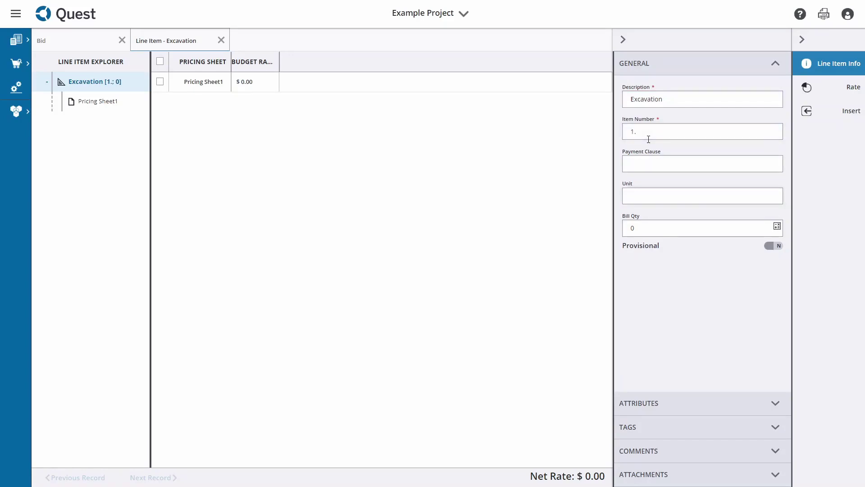
{"action": "type", "text": "CY"}
{"action": "key", "text": "Tab"}
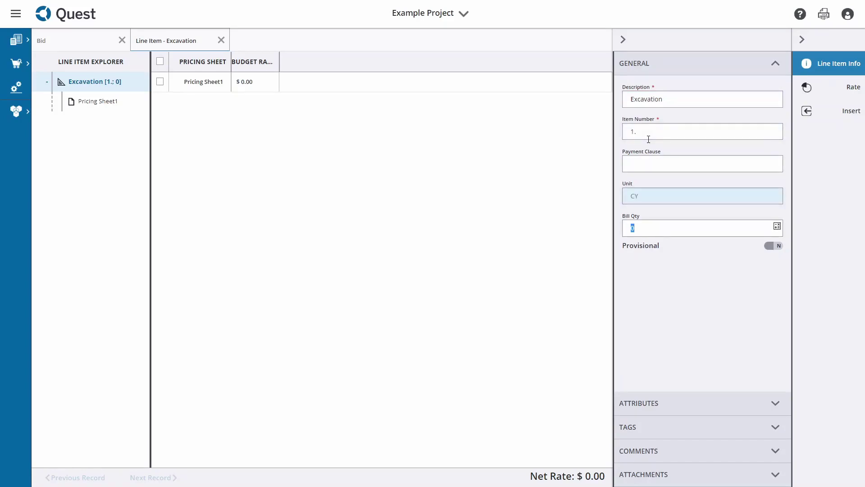
{"action": "type", "text": "100"}
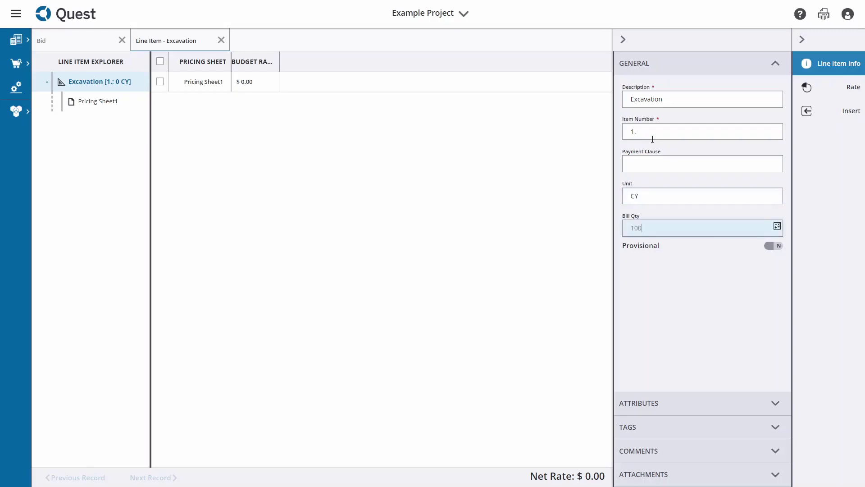
{"action": "key", "text": "Return"}
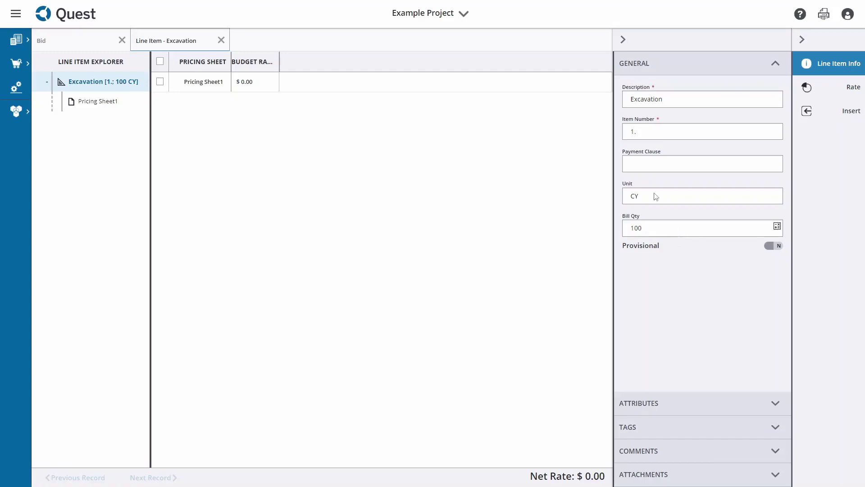
{"action": "left_click", "coordinate": [108, 103]}
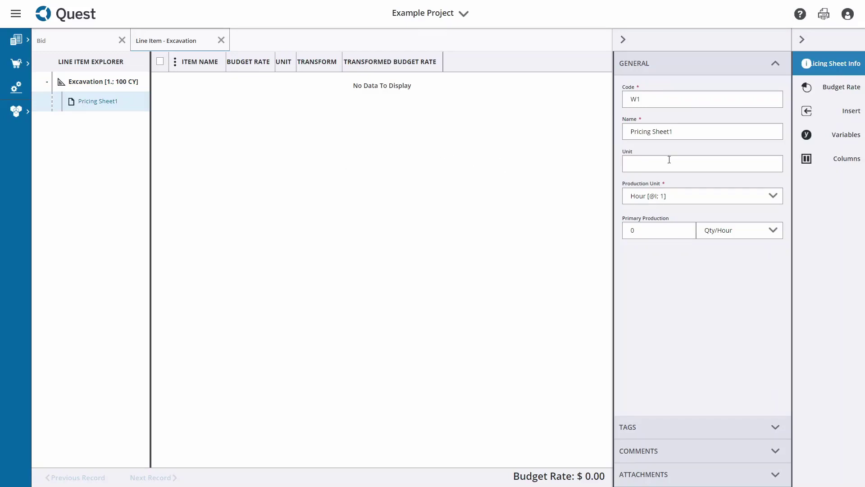
Rename the pricing sheet to 'Excavtion' with unit CY and show the resource insertion list.
{"action": "triple_click", "coordinate": [682, 132]}
{"action": "type", "text": "E"}
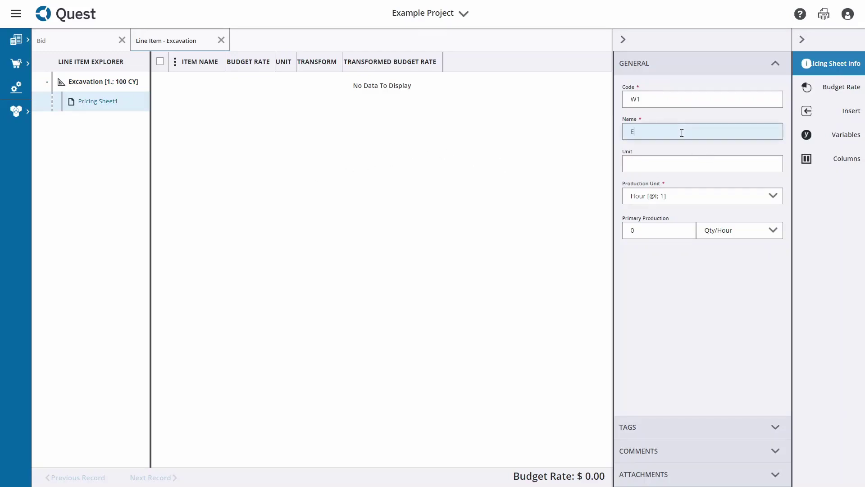
{"action": "type", "text": "xcavtion"}
{"action": "key", "text": "Return"}
{"action": "left_click", "coordinate": [661, 169]}
{"action": "type", "text": "CY"}
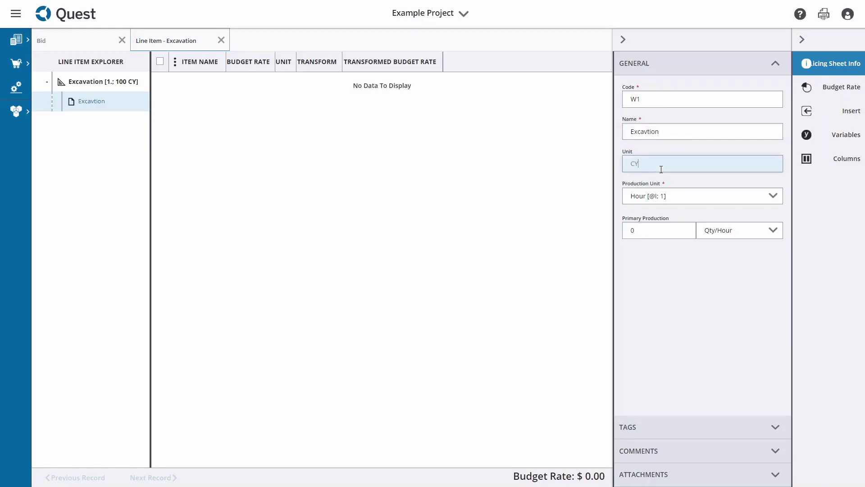
{"action": "key", "text": "Return"}
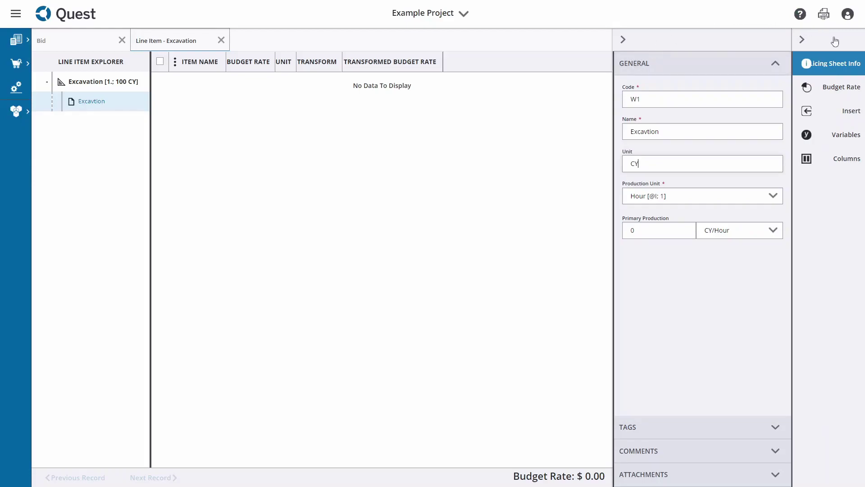
{"action": "left_click", "coordinate": [846, 113]}
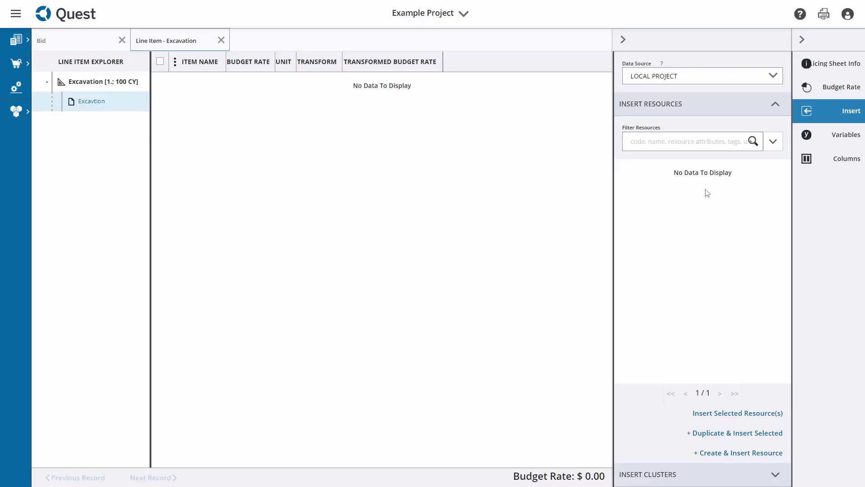
Insert the Backhoe For Day Incl Diesel cluster ($419.40/day) from Civils Example Project (Drains) into Excavtion.
{"action": "left_click", "coordinate": [701, 472]}
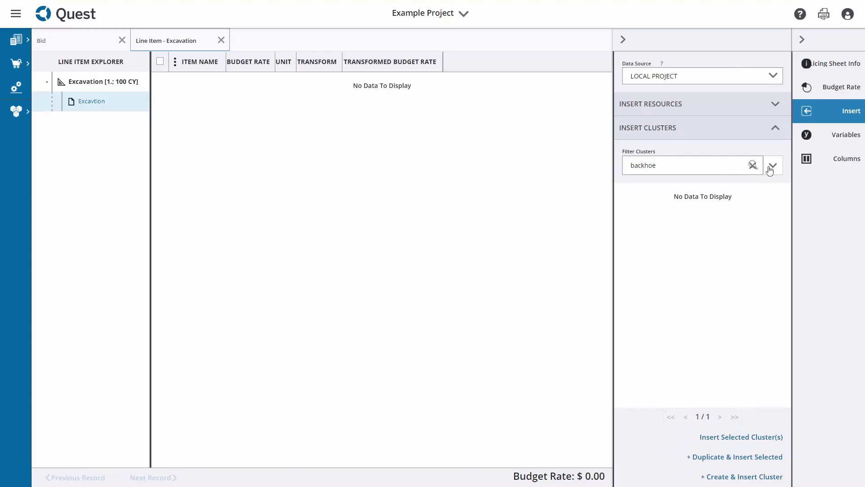
{"action": "left_click", "coordinate": [753, 166]}
{"action": "left_click", "coordinate": [761, 105]}
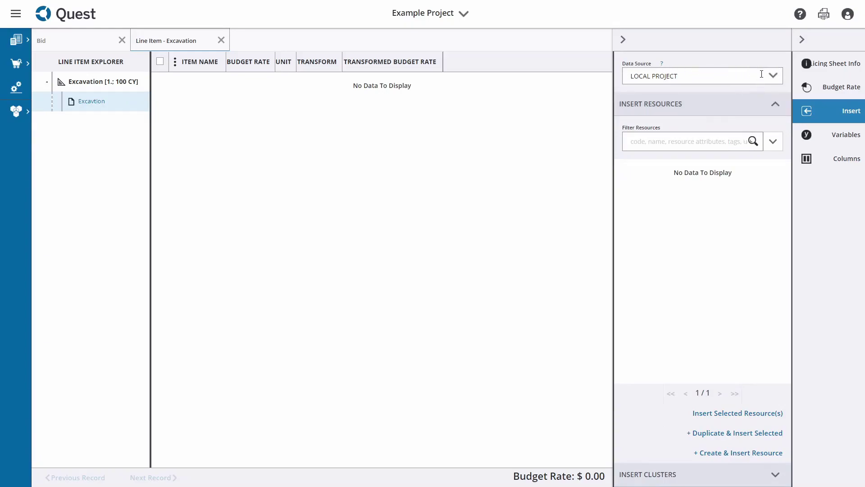
{"action": "left_click", "coordinate": [761, 75]}
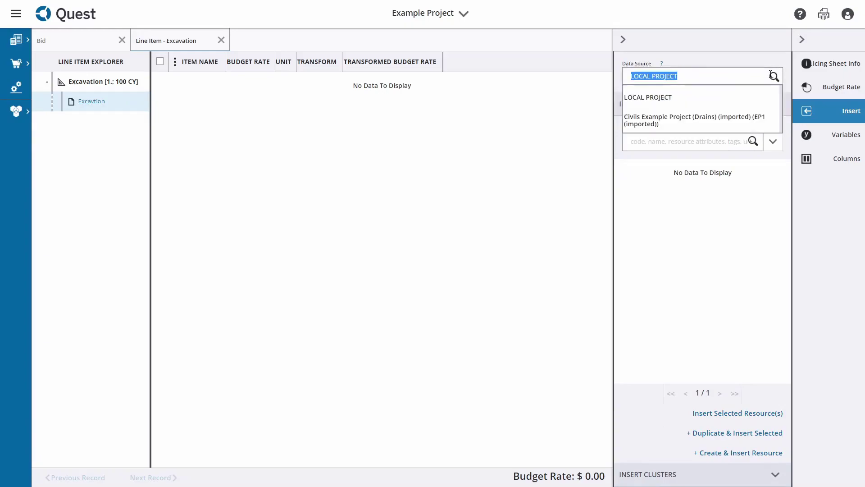
{"action": "left_click", "coordinate": [701, 118]}
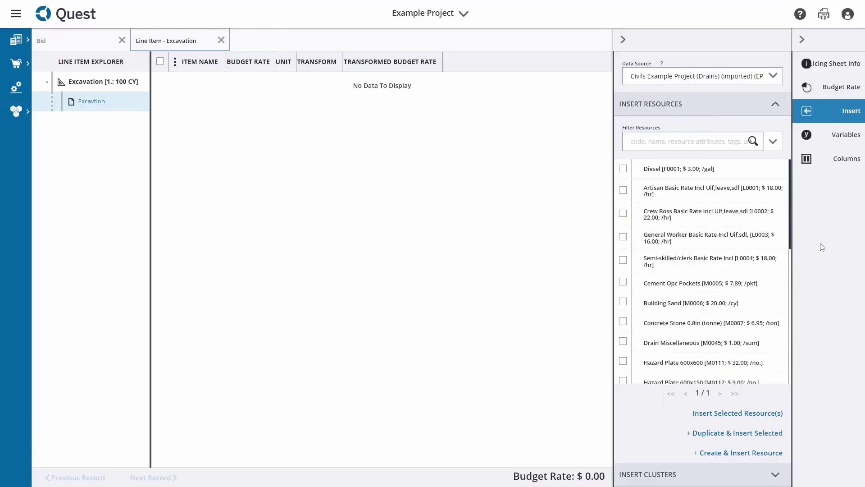
{"action": "scroll", "coordinate": [745, 219], "scroll_direction": "down", "scroll_amount": 10}
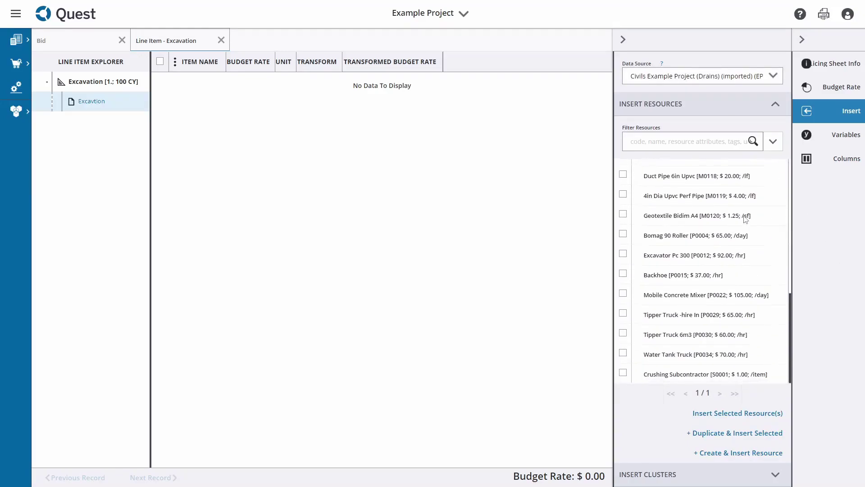
{"action": "scroll", "coordinate": [746, 219], "scroll_direction": "up", "scroll_amount": 10}
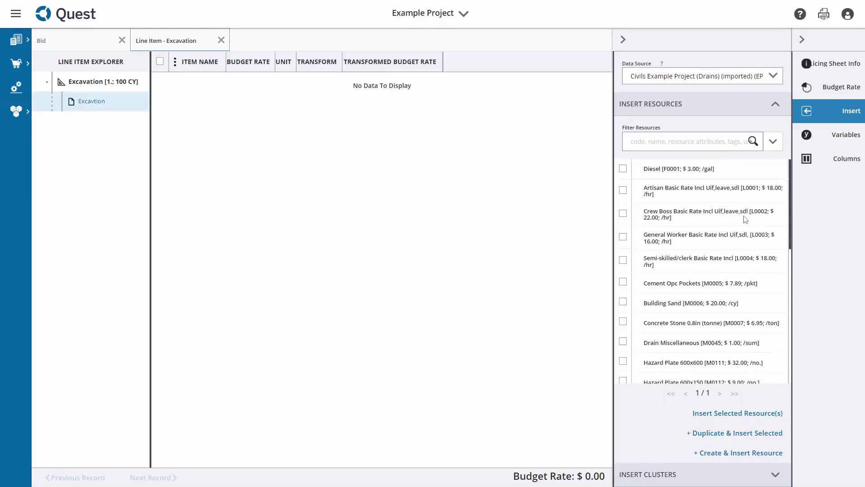
{"action": "left_click", "coordinate": [693, 475]}
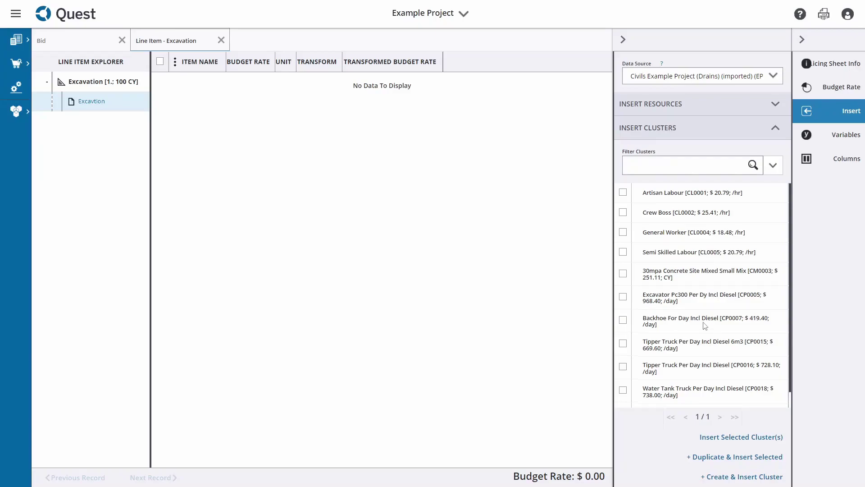
{"action": "double_click", "coordinate": [686, 321]}
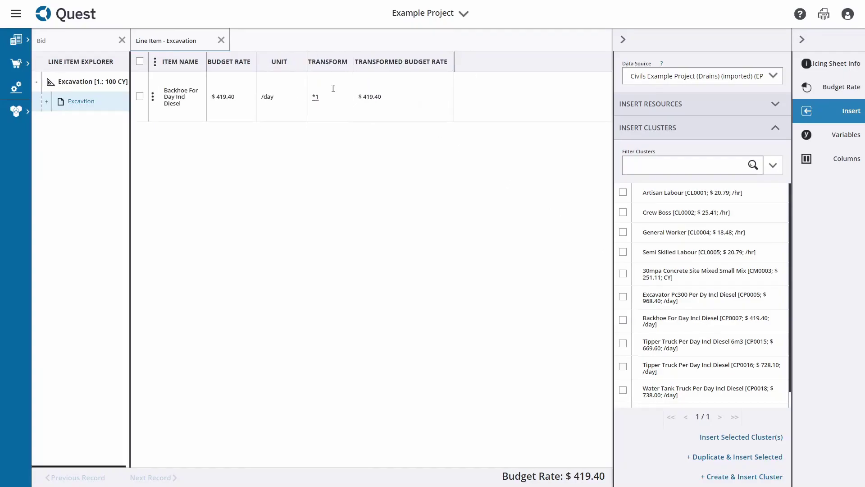
Create and insert blank resource Resource3 on the Excavtion sheet and expand Excavtion in the explorer.
{"action": "left_click", "coordinate": [712, 114]}
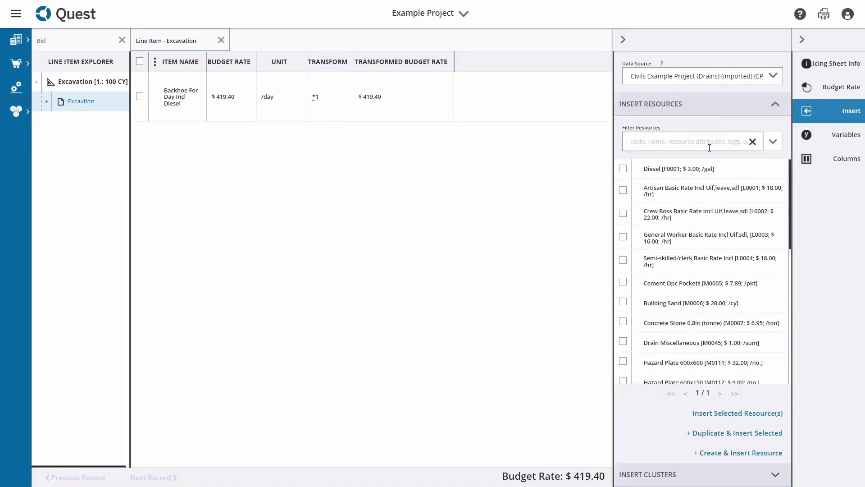
{"action": "type", "text": "operator"}
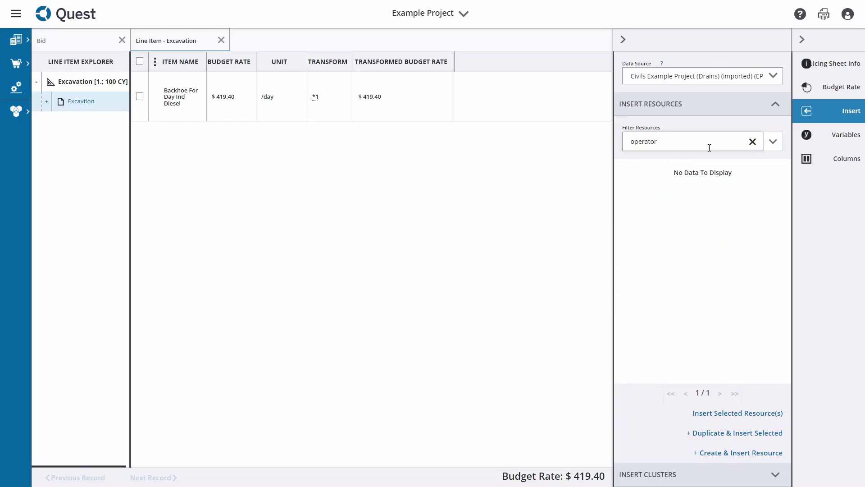
{"action": "key", "text": "BackSpace"}
{"action": "key", "text": "BackSpace"}
{"action": "key", "text": "BackSpace"}
{"action": "key", "text": "BackSpace"}
{"action": "key", "text": "BackSpace"}
{"action": "key", "text": "BackSpace"}
{"action": "key", "text": "BackSpace"}
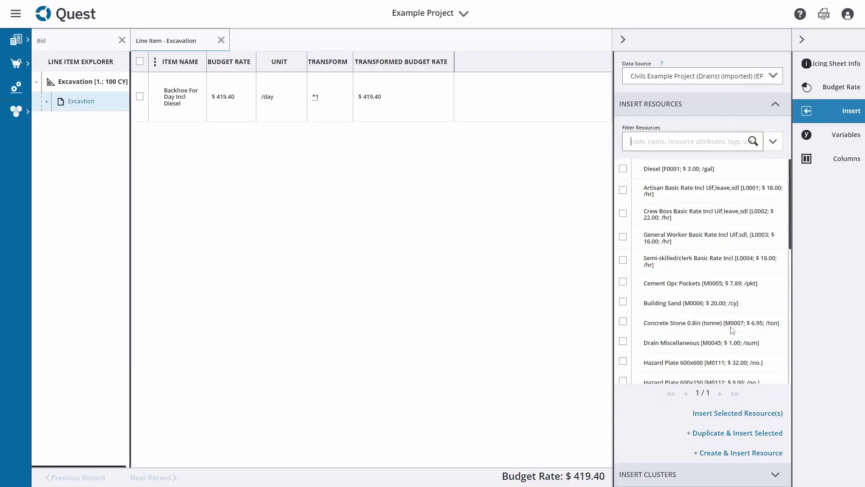
{"action": "left_click", "coordinate": [743, 462]}
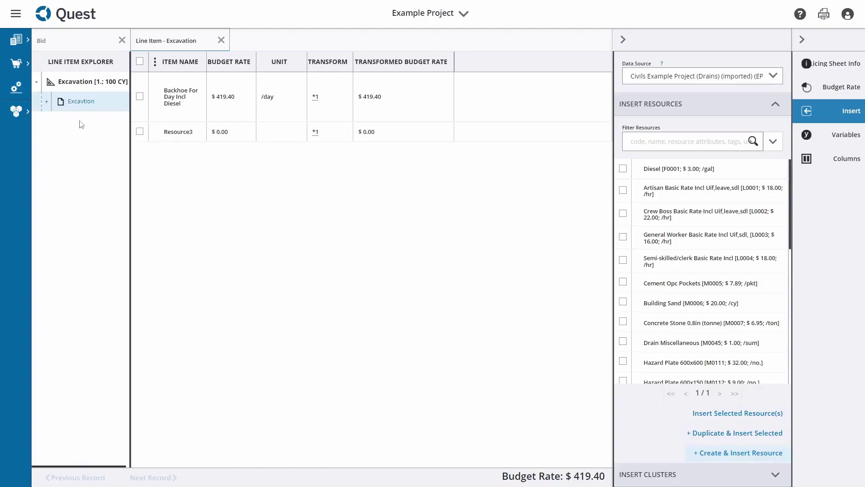
{"action": "left_click", "coordinate": [47, 102]}
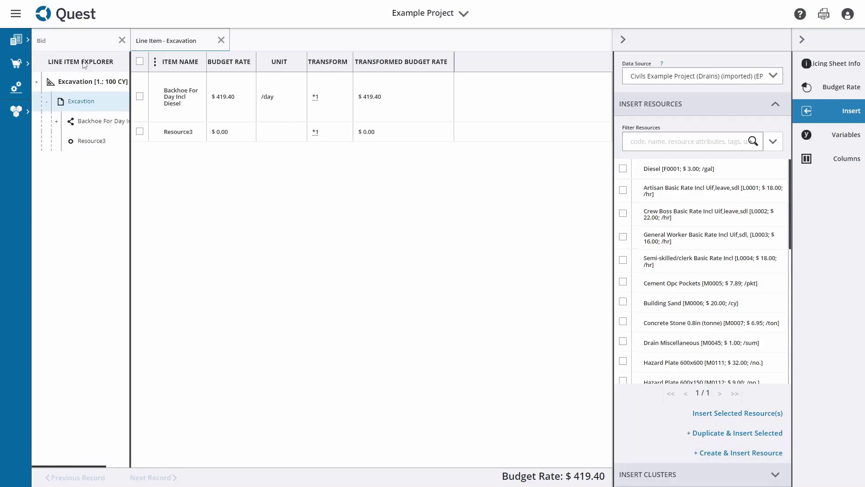
Set Resource3 to code L007, name Operator, base budget rate 30, unit hr.
{"action": "left_click", "coordinate": [91, 141]}
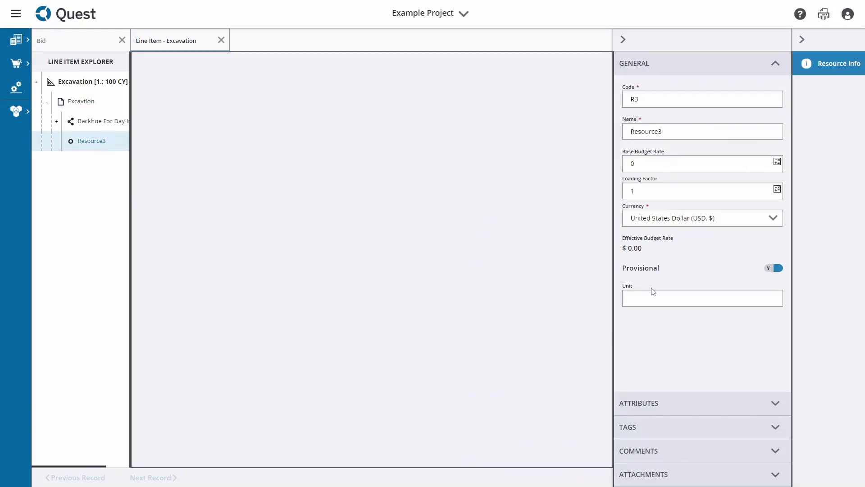
{"action": "double_click", "coordinate": [667, 100]}
{"action": "type", "text": "L"}
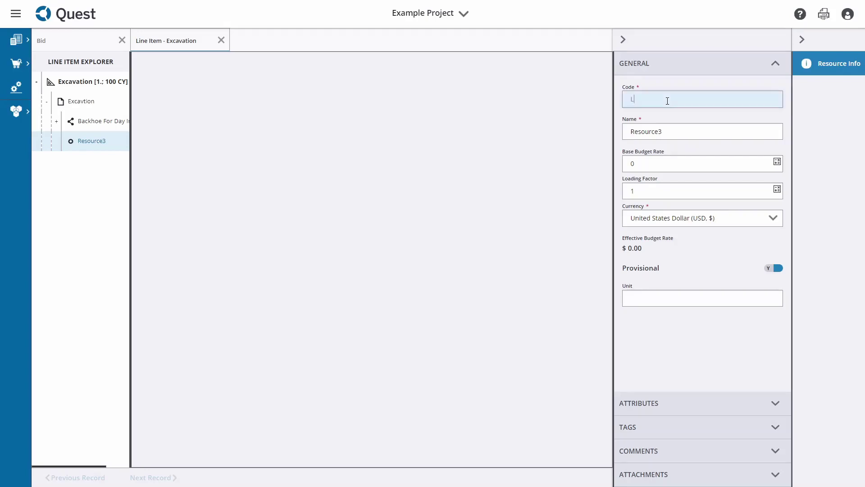
{"action": "type", "text": "007"}
{"action": "left_click", "coordinate": [689, 132]}
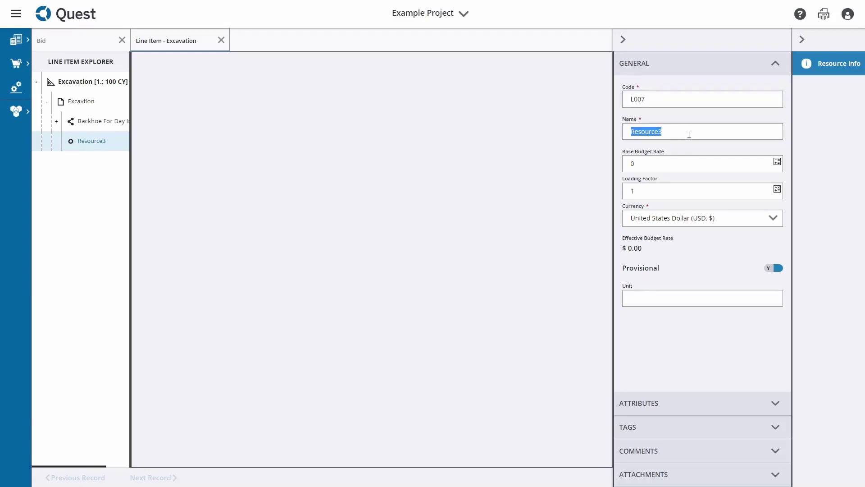
{"action": "type", "text": "Operator"}
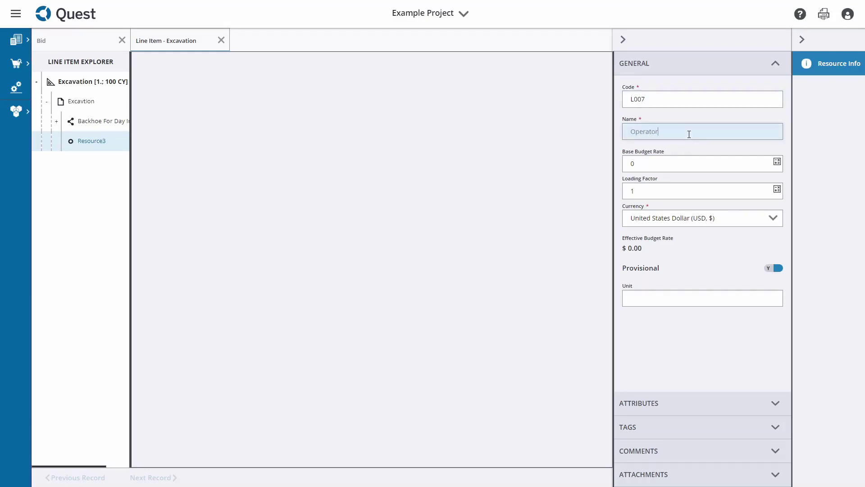
{"action": "left_click", "coordinate": [663, 168]}
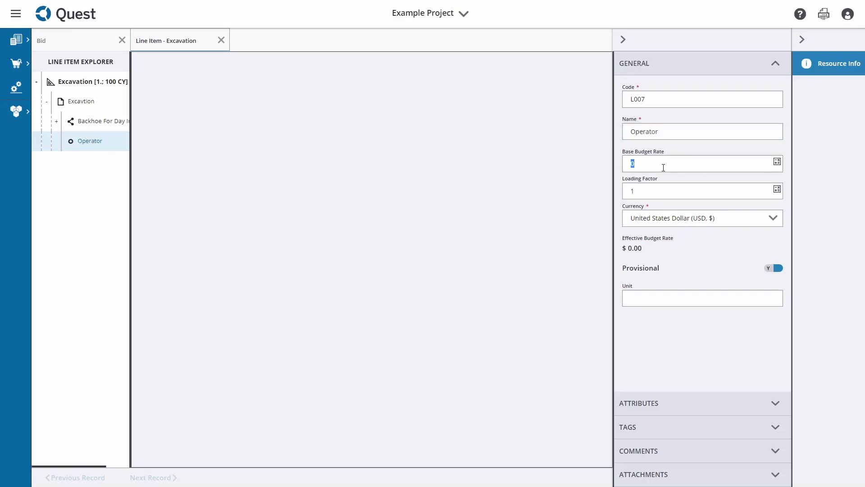
{"action": "type", "text": "30"}
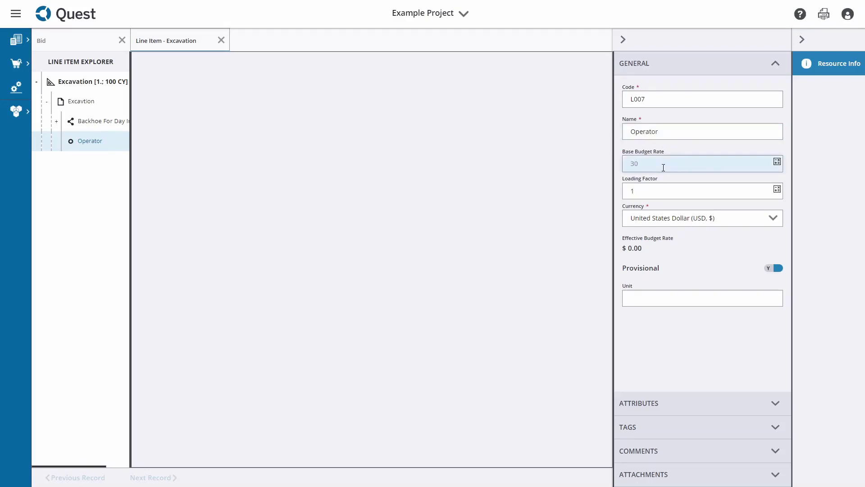
{"action": "left_click", "coordinate": [667, 297]}
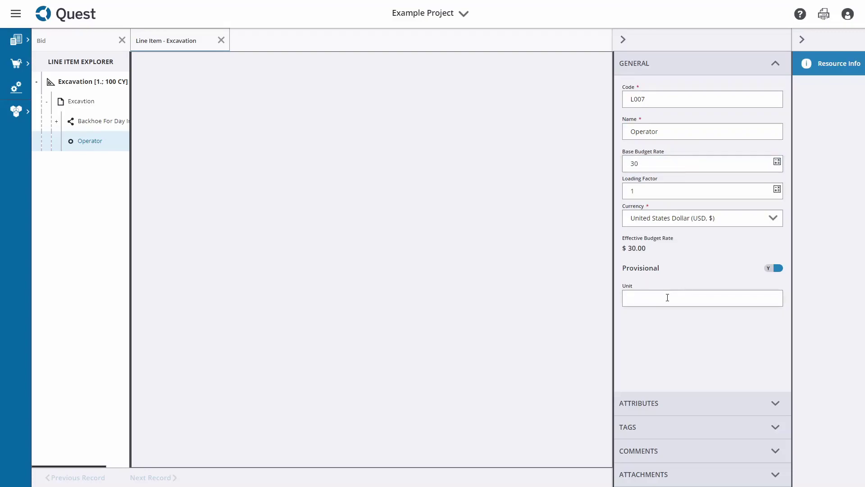
{"action": "type", "text": "hr"}
Return to the Excavtion pricing sheet items and reopen its general details.
{"action": "left_click", "coordinate": [104, 105]}
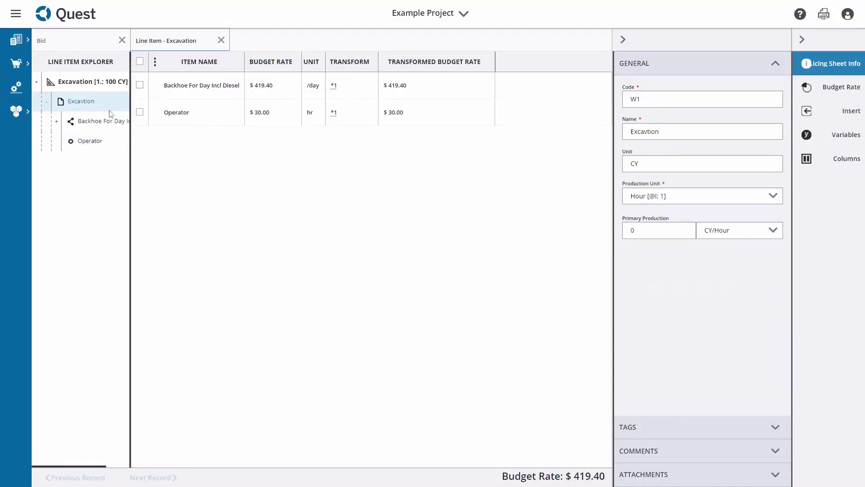
{"action": "left_click", "coordinate": [623, 39]}
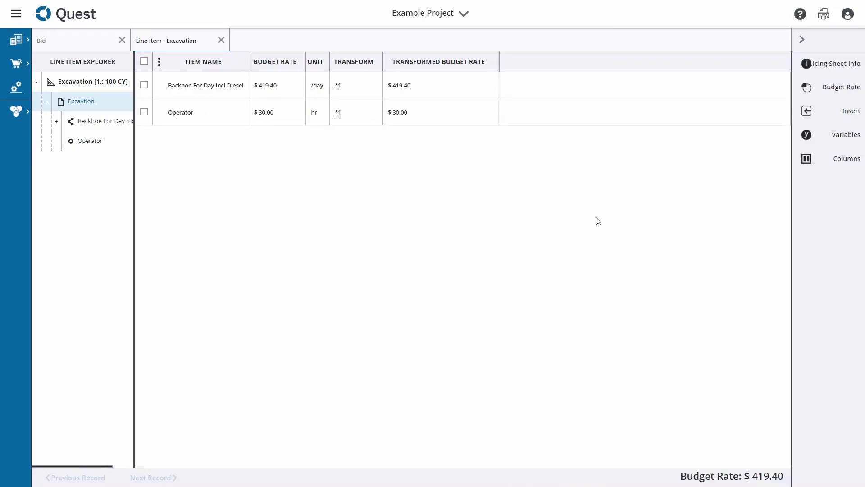
{"action": "left_click", "coordinate": [828, 68]}
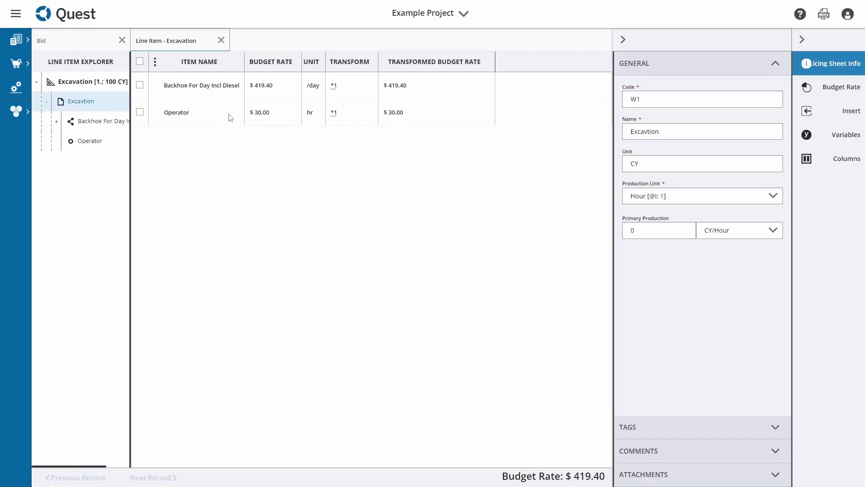
Change the Operator line's transform from 1 to *9[hrs/day], giving $270.00.
{"action": "left_click", "coordinate": [342, 114]}
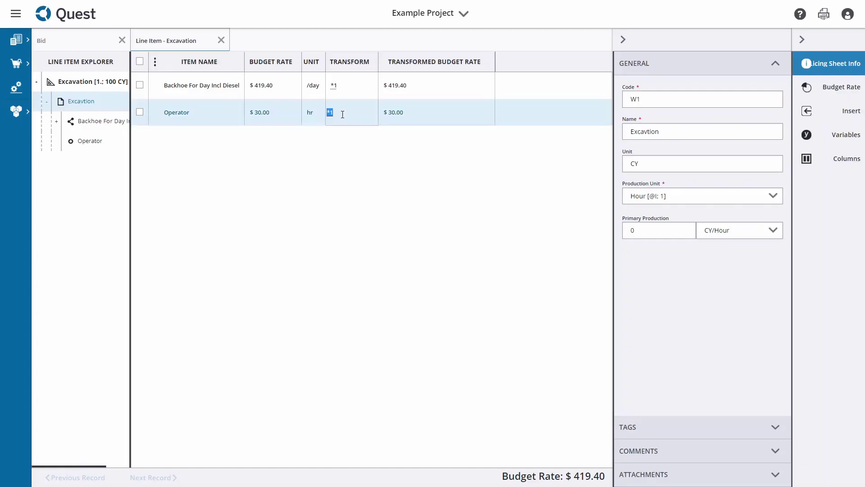
{"action": "key", "text": "BackSpace"}
{"action": "type", "text": "9"}
{"action": "type", "text": "[hrs/day]"}
{"action": "triple_click", "coordinate": [342, 112]}
{"action": "left_click", "coordinate": [364, 191]}
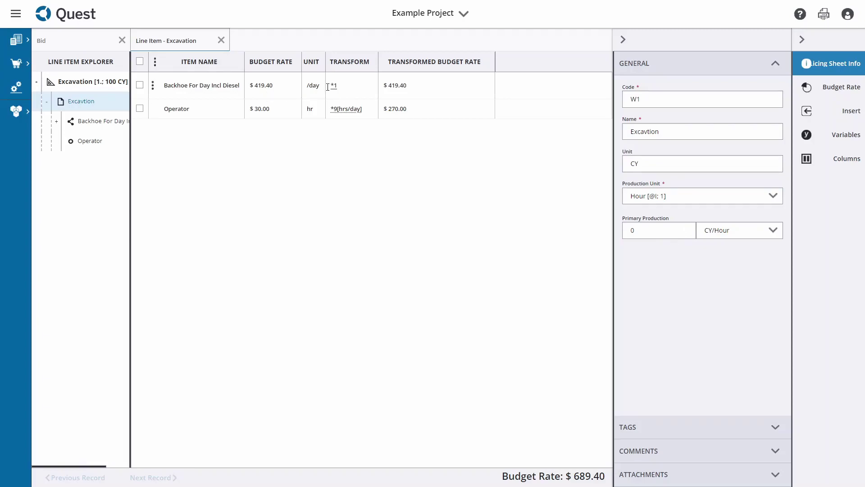
{"action": "left_click", "coordinate": [697, 195]}
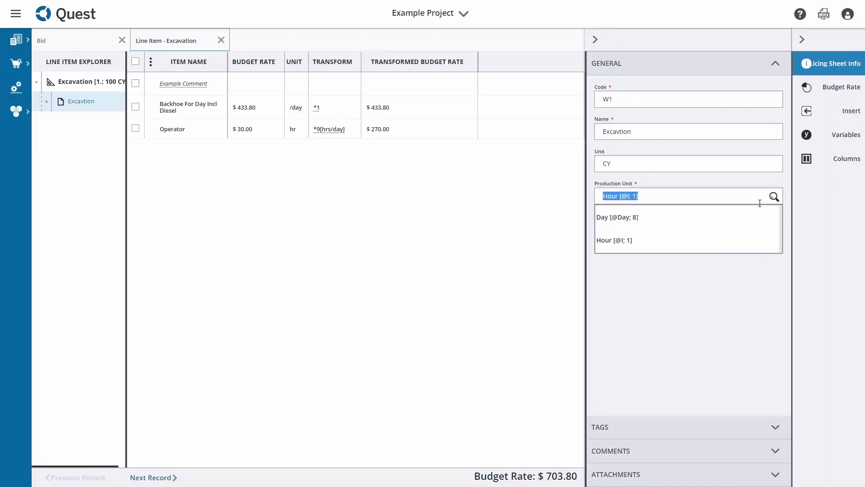
{"action": "left_click", "coordinate": [745, 217]}
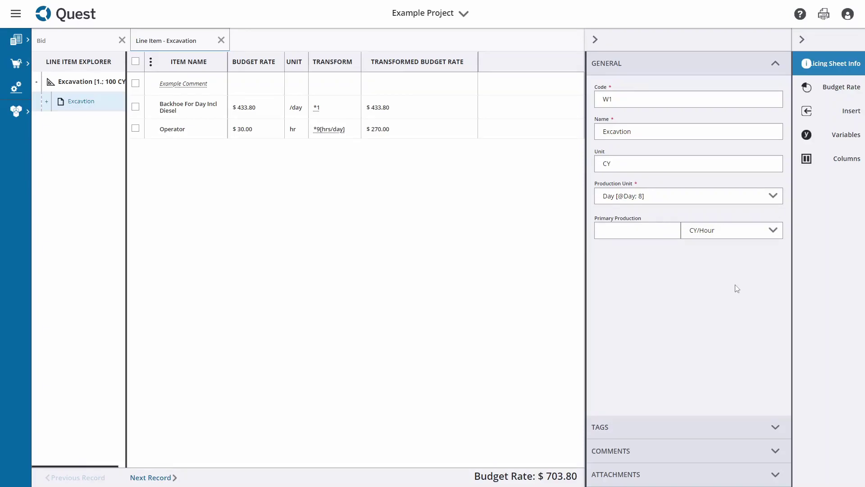
{"action": "left_click", "coordinate": [649, 235]}
{"action": "type", "text": "200"}
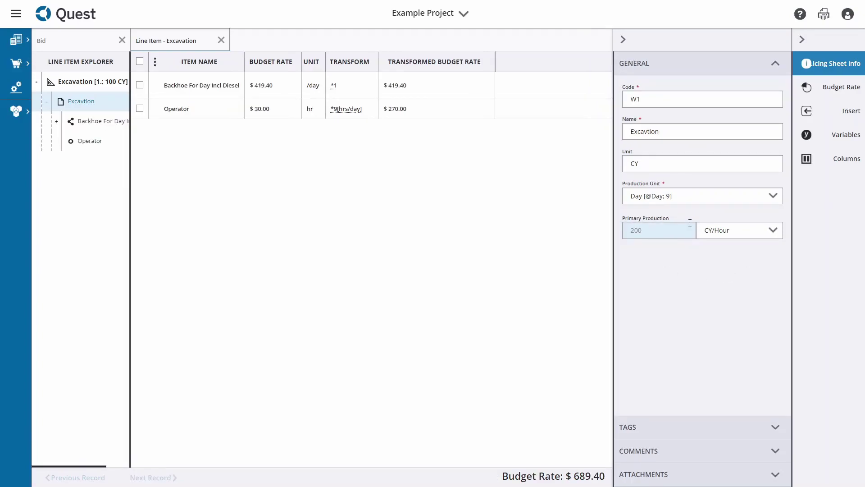
{"action": "left_click", "coordinate": [854, 140]}
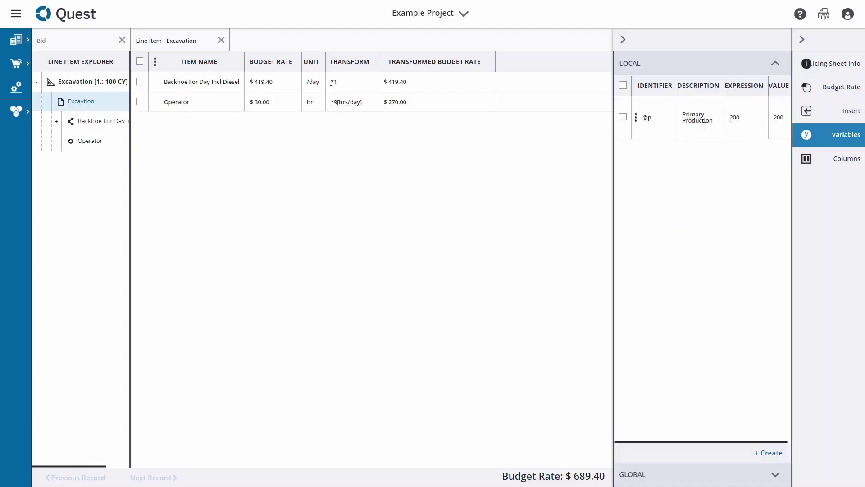
{"action": "left_click_drag", "start_coordinate": [614, 147], "coordinate": [585, 145]}
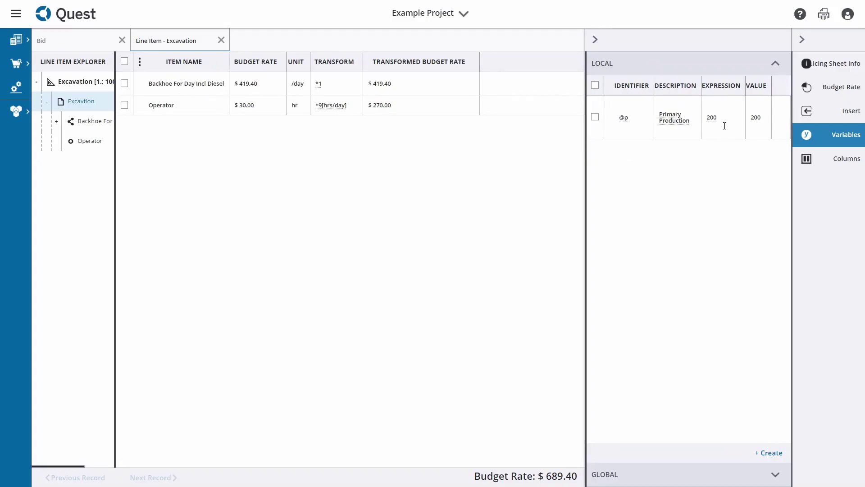
{"action": "left_click", "coordinate": [851, 62]}
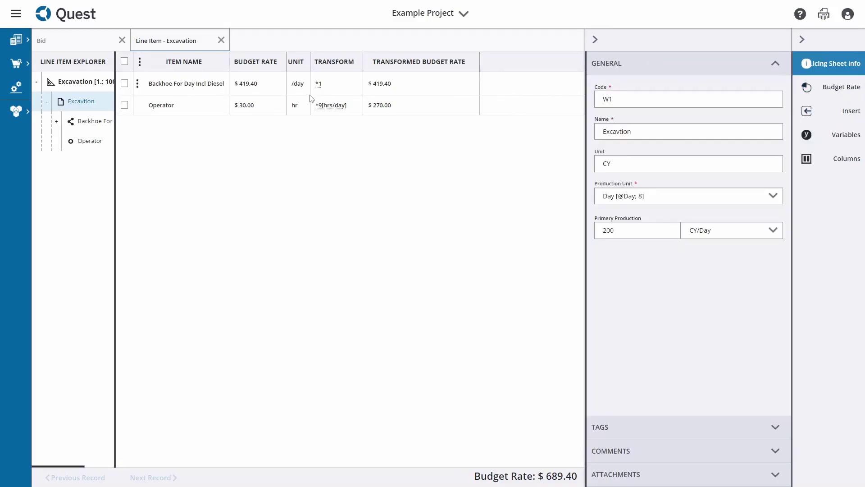
Append the common transform /{@p} to both the Backhoe and Operator line items.
{"action": "left_click", "coordinate": [124, 83]}
{"action": "left_click", "coordinate": [124, 104]}
{"action": "left_click", "coordinate": [140, 62]}
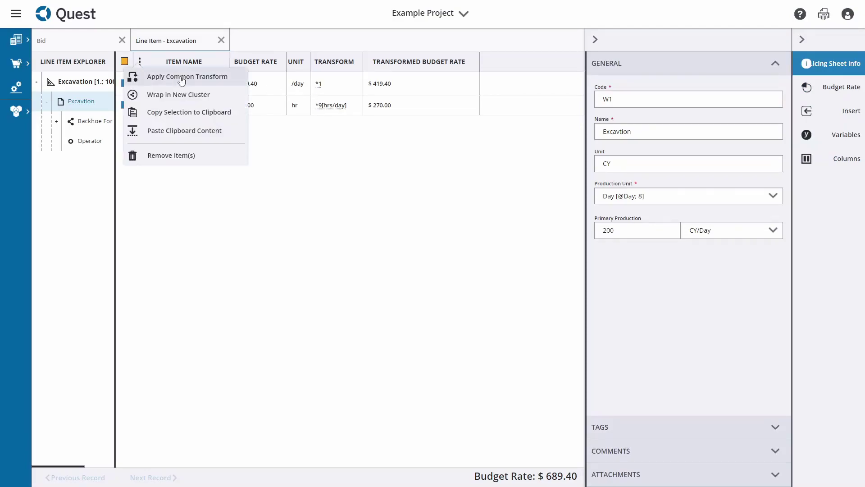
{"action": "left_click", "coordinate": [181, 77]}
{"action": "left_click", "coordinate": [278, 248]}
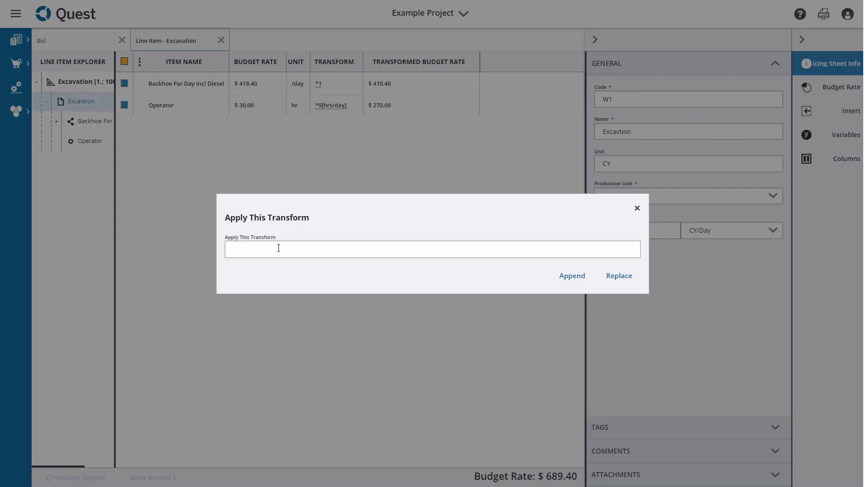
{"action": "type", "text": "/{@p}"}
{"action": "left_click", "coordinate": [573, 275]}
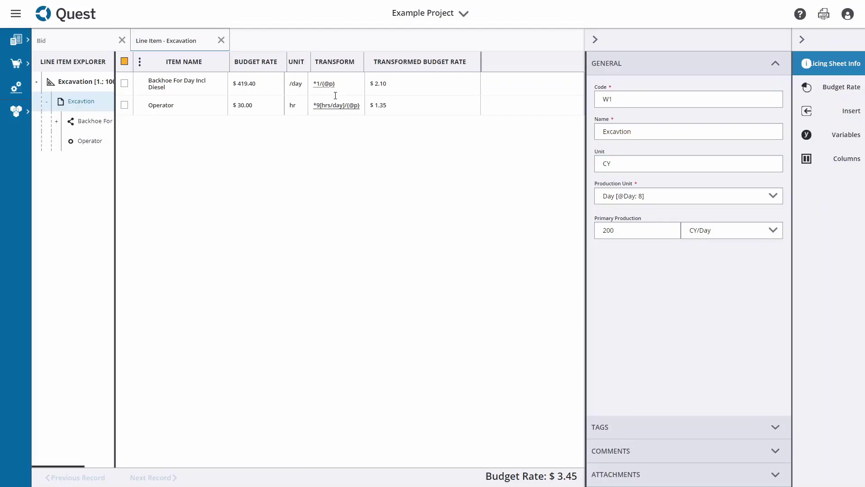
Review the updated Variables and Pricing Sheet Info panels for Excavation.
{"action": "left_click", "coordinate": [854, 136]}
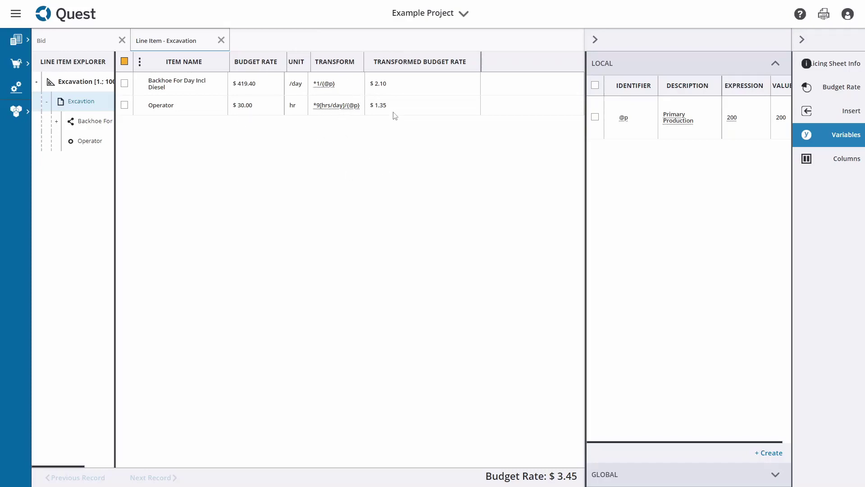
{"action": "left_click", "coordinate": [595, 40]}
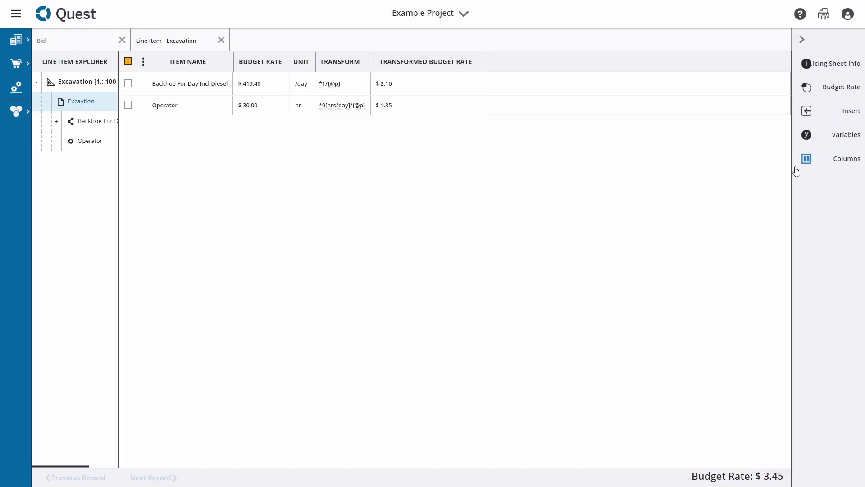
{"action": "left_click", "coordinate": [840, 73]}
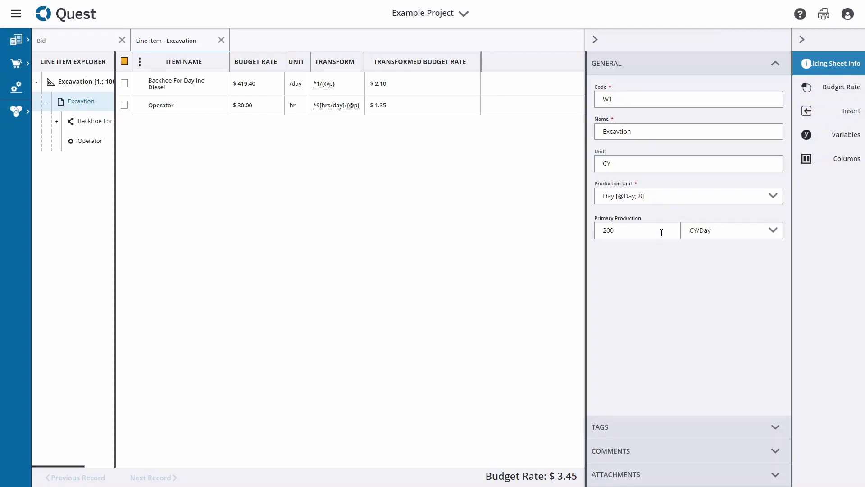
{"action": "left_click", "coordinate": [595, 39]}
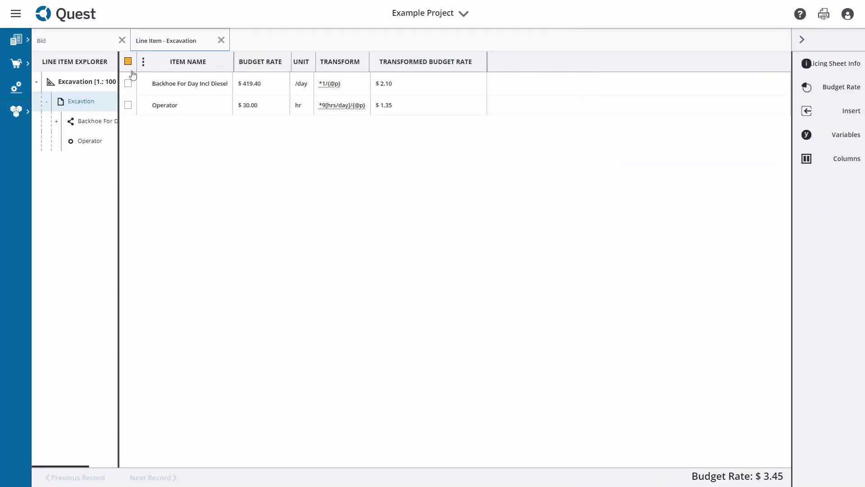
Insert an 'Example Comment' row above the Backhoe line, then close the Excavation line item.
{"action": "left_click", "coordinate": [140, 86]}
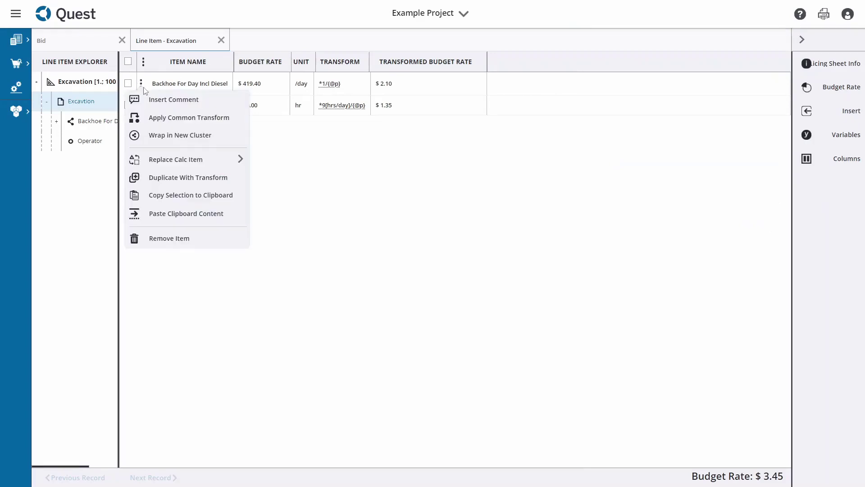
{"action": "left_click", "coordinate": [170, 101]}
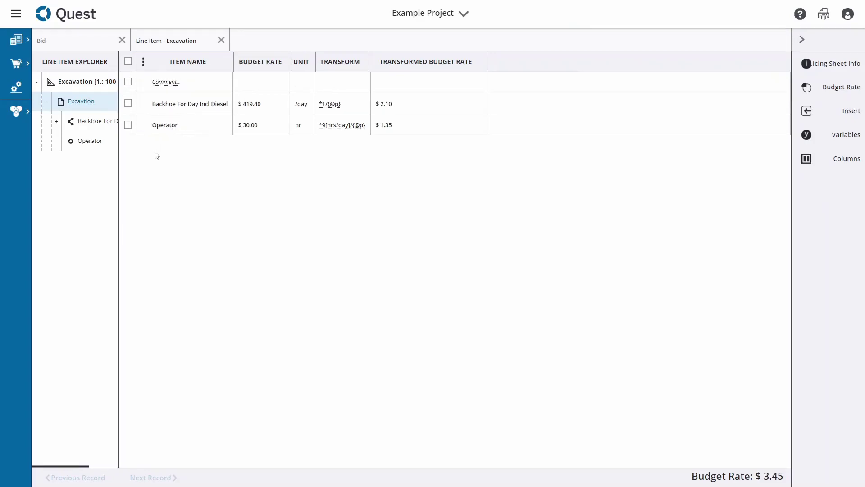
{"action": "left_click", "coordinate": [141, 105]}
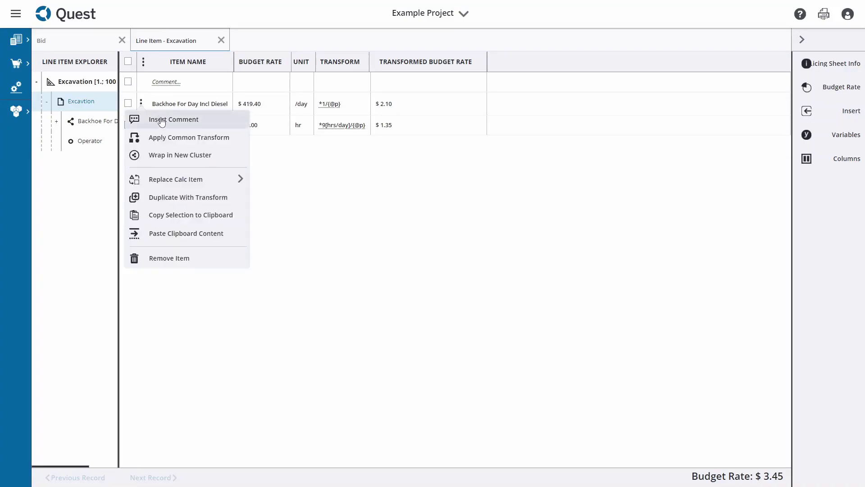
{"action": "left_click", "coordinate": [174, 81]}
{"action": "type", "text": "E"}
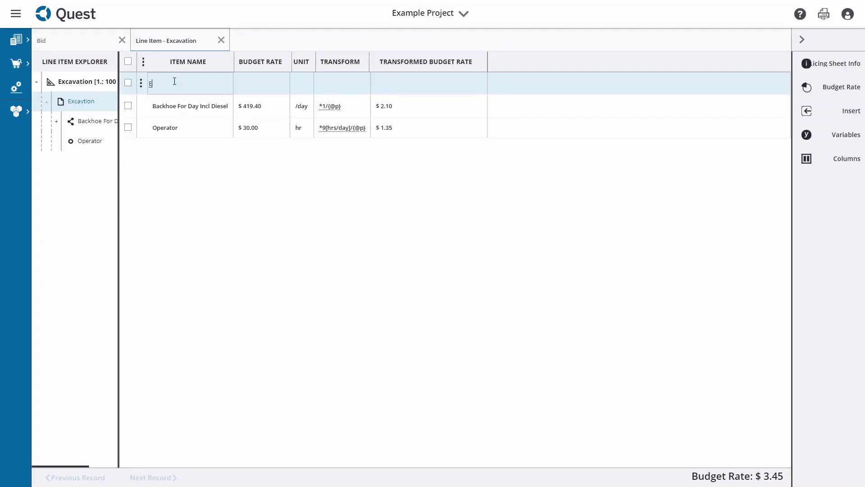
{"action": "type", "text": "xample Comment"}
{"action": "key", "text": "ctrl+a"}
{"action": "left_click", "coordinate": [384, 267]}
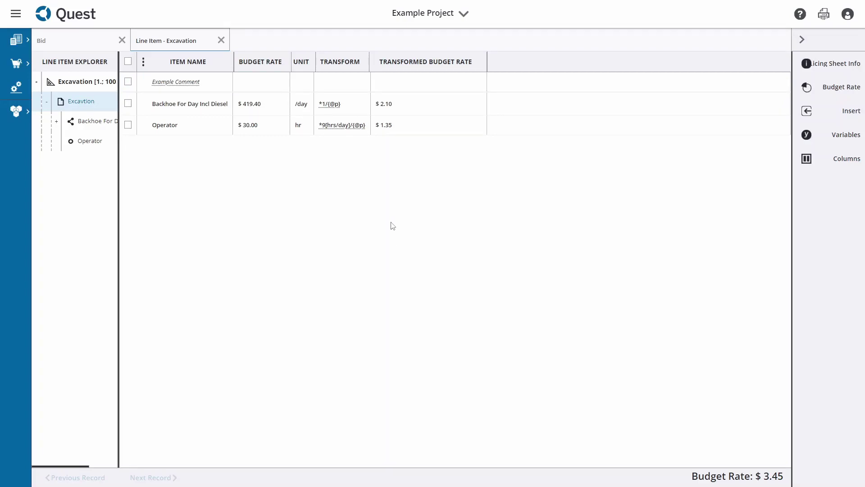
{"action": "left_click", "coordinate": [222, 40]}
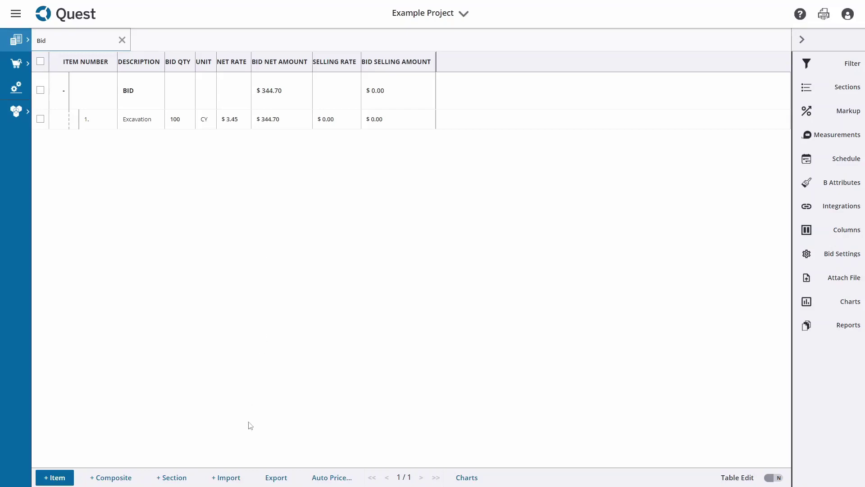
Import records 21.02, (a) Soft material and (b) Hard material from the Civils Example Project's 2100 DRAINS.
{"action": "left_click", "coordinate": [234, 478]}
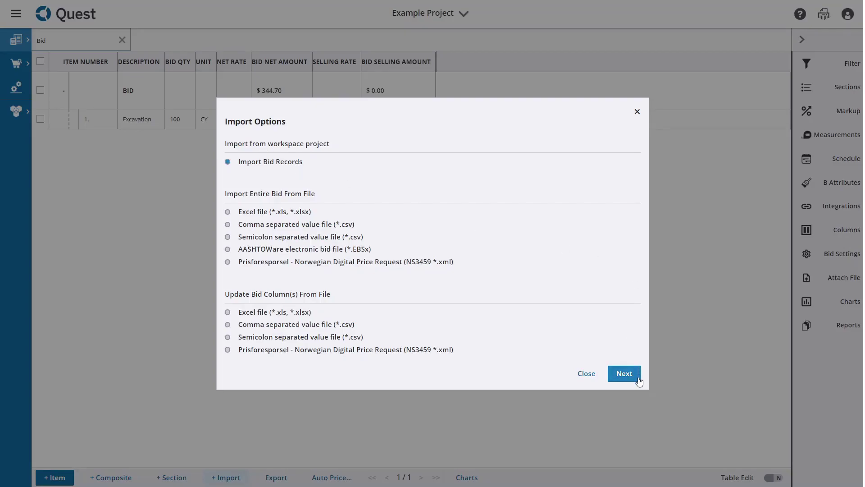
{"action": "left_click", "coordinate": [638, 377]}
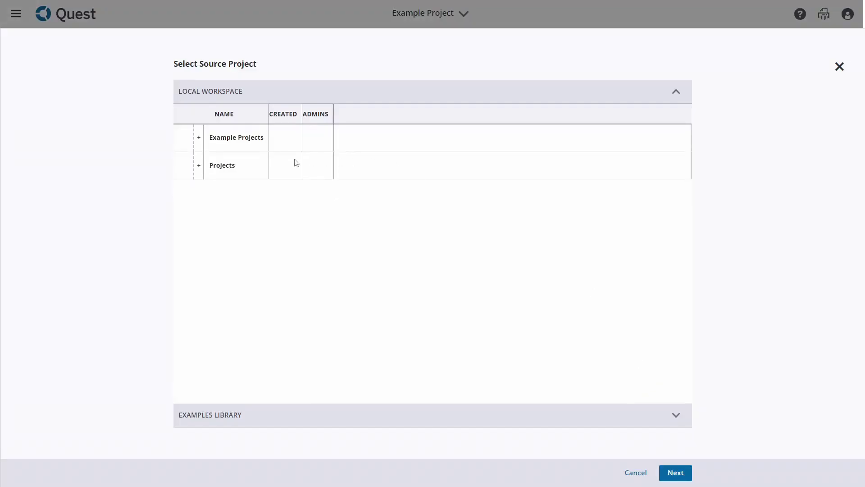
{"action": "left_click", "coordinate": [198, 138]}
{"action": "double_click", "coordinate": [225, 161]}
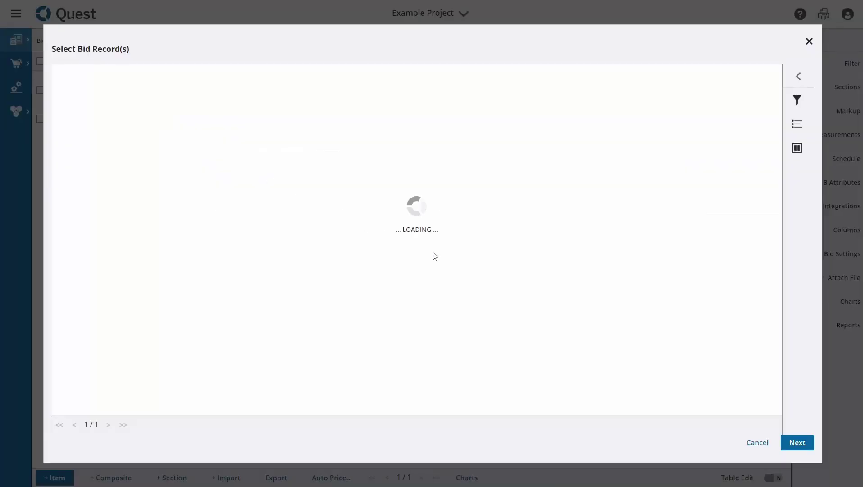
{"action": "left_click", "coordinate": [98, 138]}
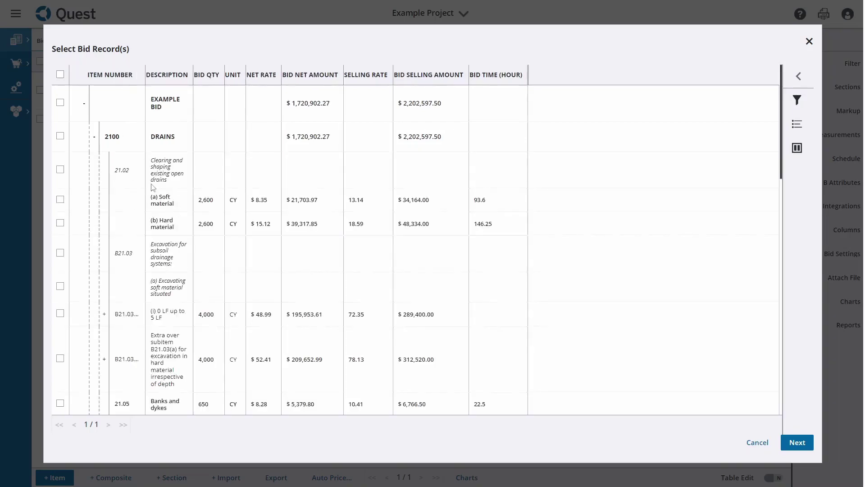
{"action": "left_click", "coordinate": [60, 170]}
{"action": "left_click", "coordinate": [60, 199]}
{"action": "left_click", "coordinate": [60, 222]}
{"action": "left_click", "coordinate": [797, 442]}
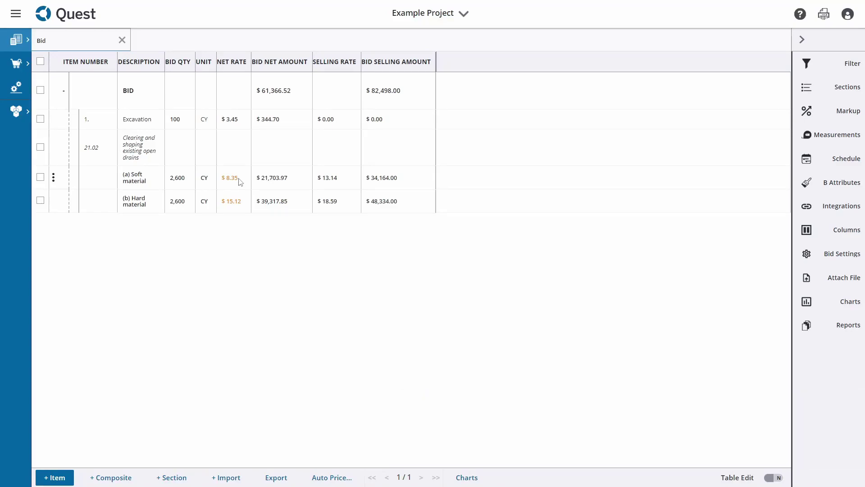
Open the imported Soft material line item and view its pricing sheet information.
{"action": "left_click", "coordinate": [153, 185]}
{"action": "double_click", "coordinate": [152, 185]}
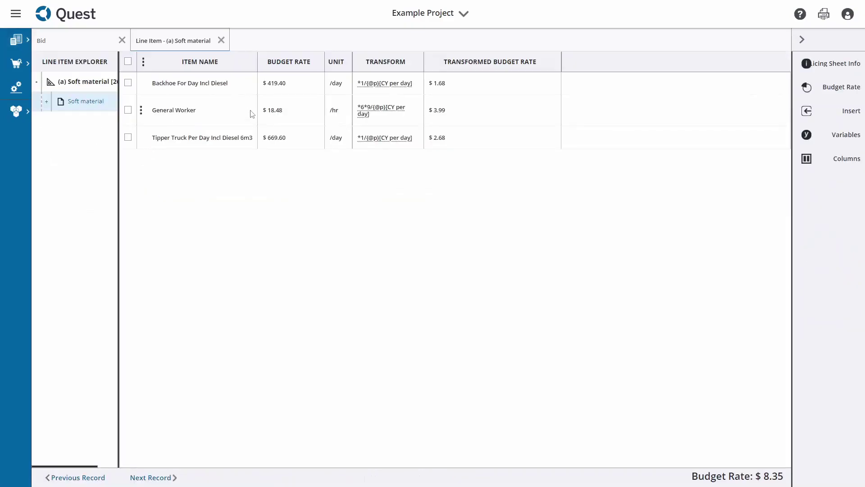
{"action": "left_click", "coordinate": [851, 63]}
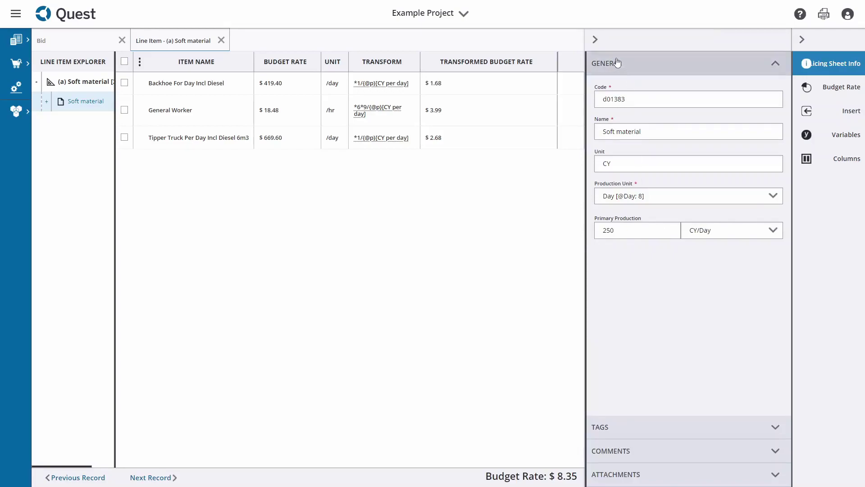
{"action": "left_click", "coordinate": [595, 39]}
Change the Backhoe's Diesel base budget rate to 3.5, then close the Soft material line item.
{"action": "left_click", "coordinate": [48, 101]}
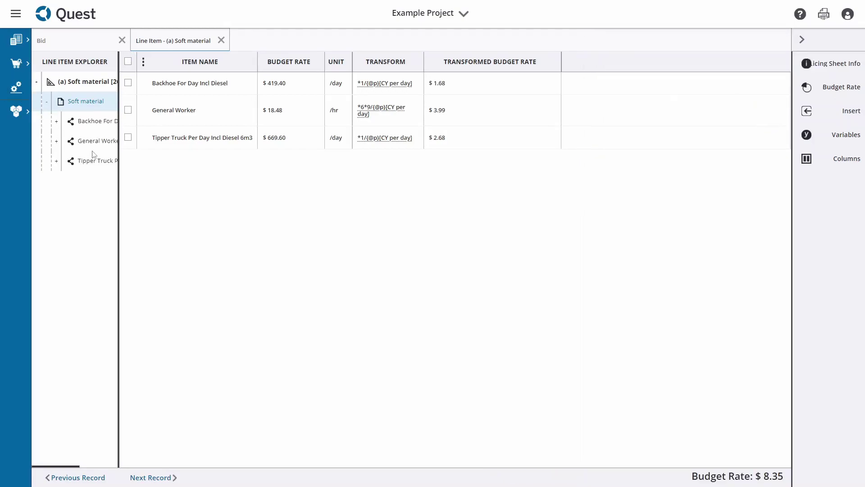
{"action": "left_click", "coordinate": [56, 142]}
{"action": "left_click", "coordinate": [56, 123]}
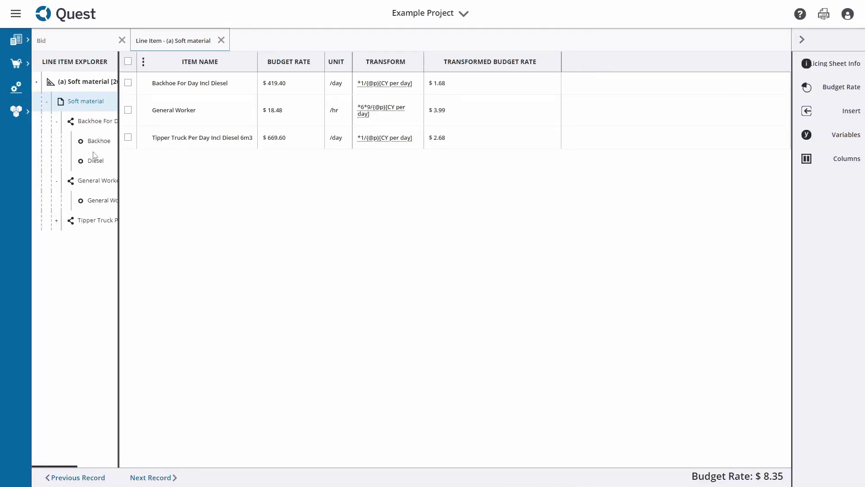
{"action": "left_click", "coordinate": [100, 158]}
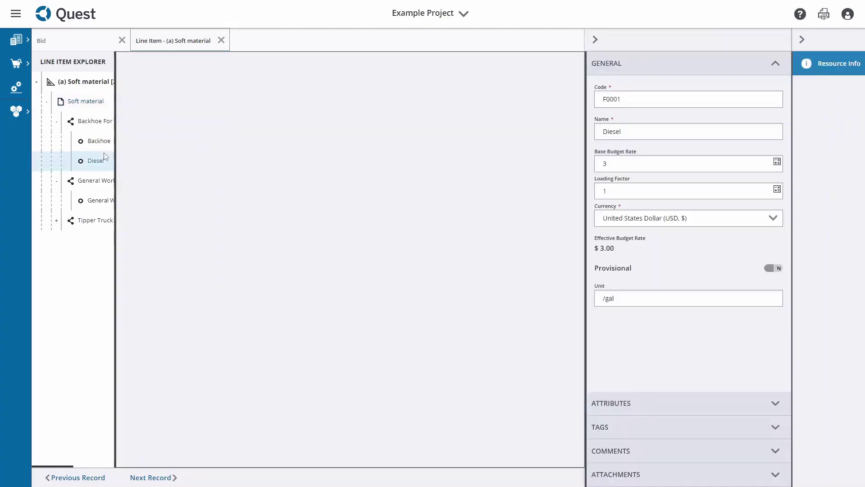
{"action": "left_click", "coordinate": [621, 170]}
{"action": "type", "text": ".5"}
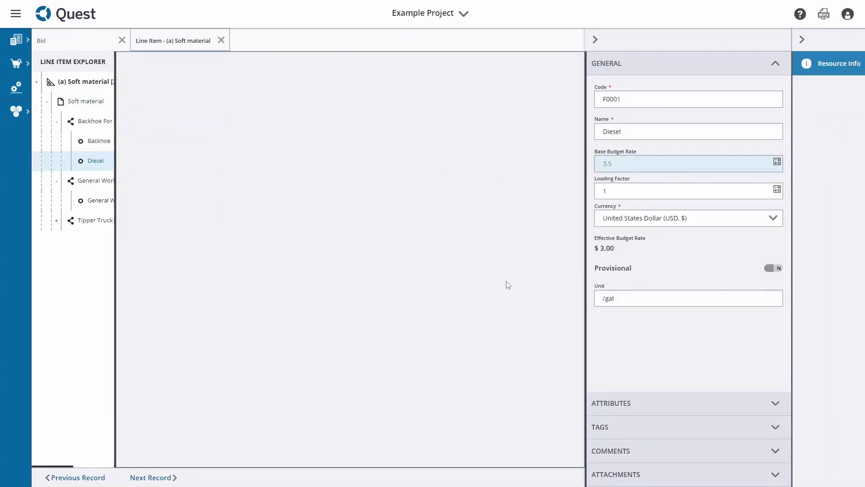
{"action": "left_click", "coordinate": [512, 280]}
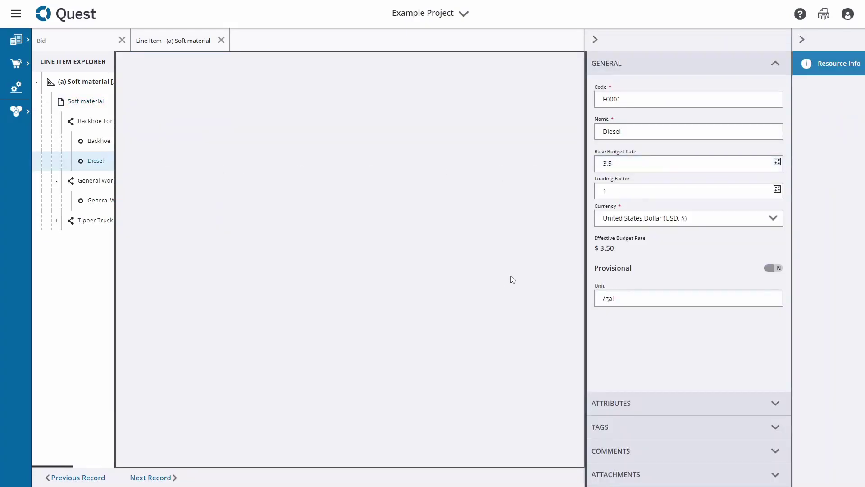
{"action": "left_click", "coordinate": [221, 41]}
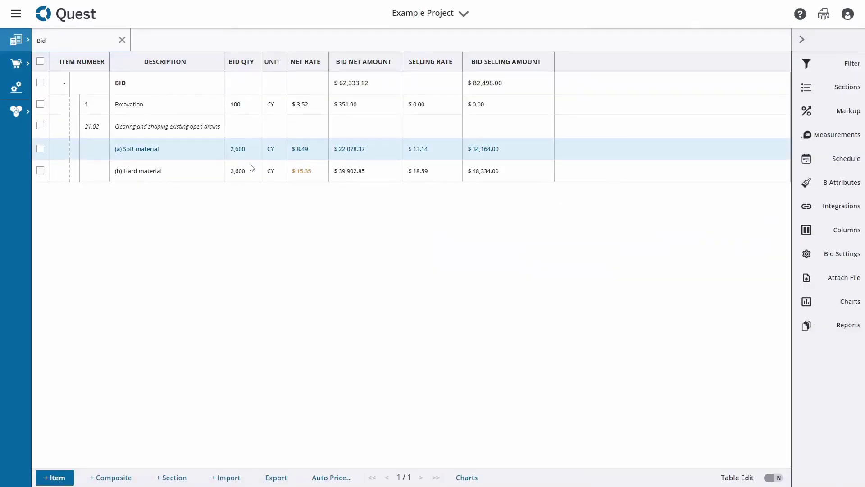
Edit the Soft material BID QTY to 3000 directly in the bid table using Table Edit.
{"action": "left_click", "coordinate": [772, 480]}
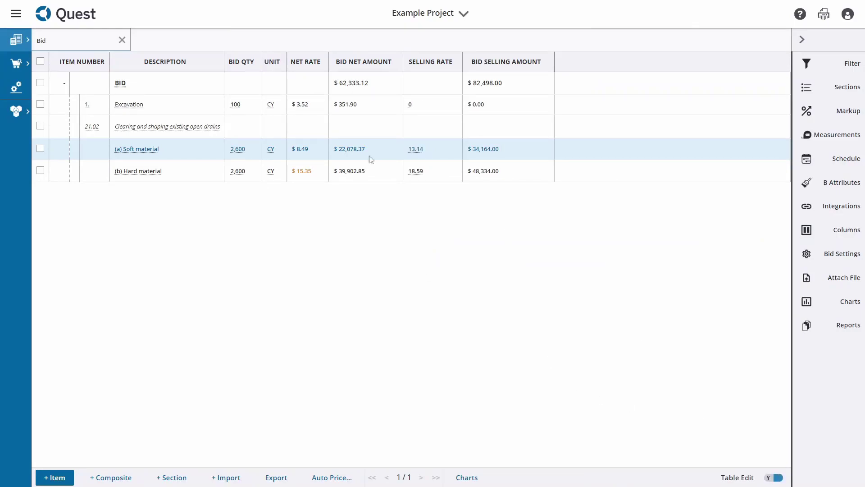
{"action": "left_click", "coordinate": [244, 154]}
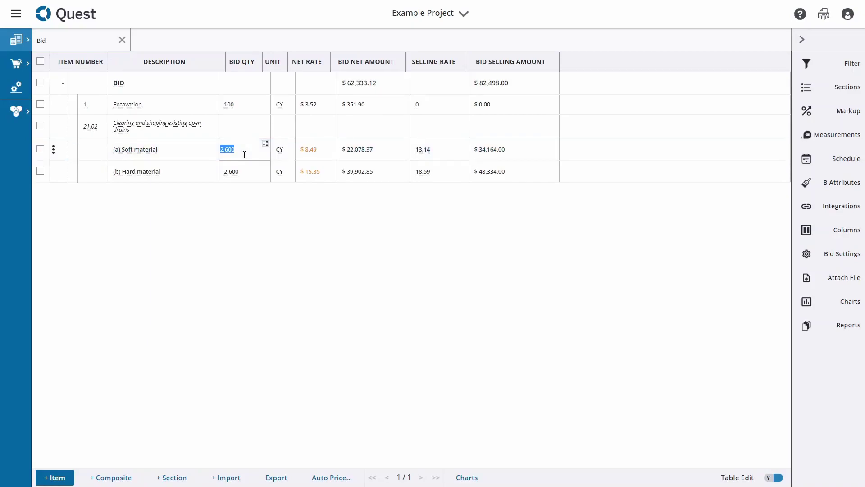
{"action": "type", "text": "3000"}
{"action": "left_click", "coordinate": [778, 479]}
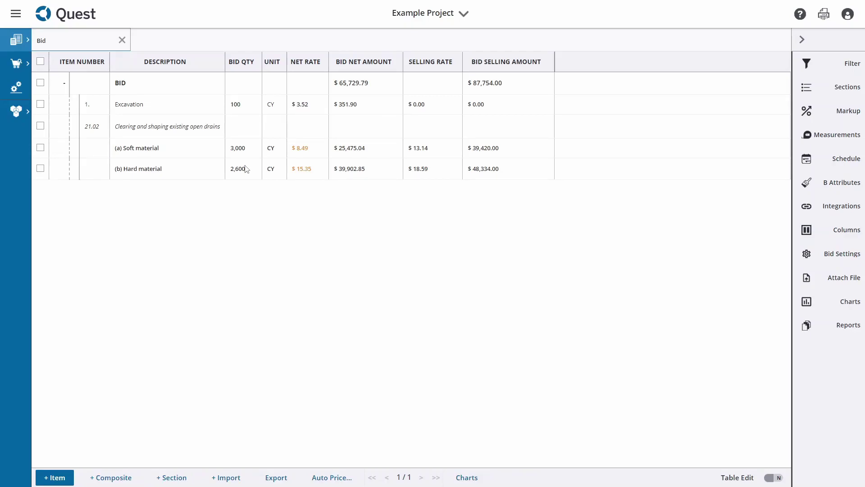
Upload the 'Quest - Bid Import' Excel file as an entire-bid import.
{"action": "left_click", "coordinate": [225, 477]}
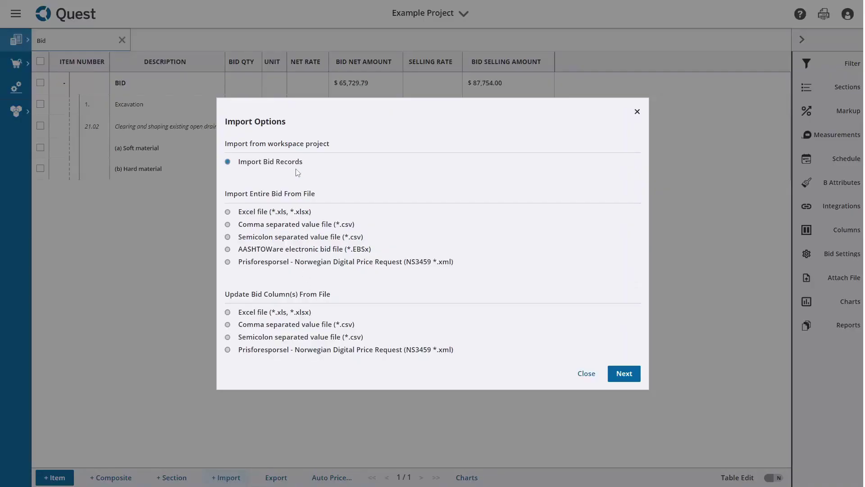
{"action": "left_click", "coordinate": [262, 214]}
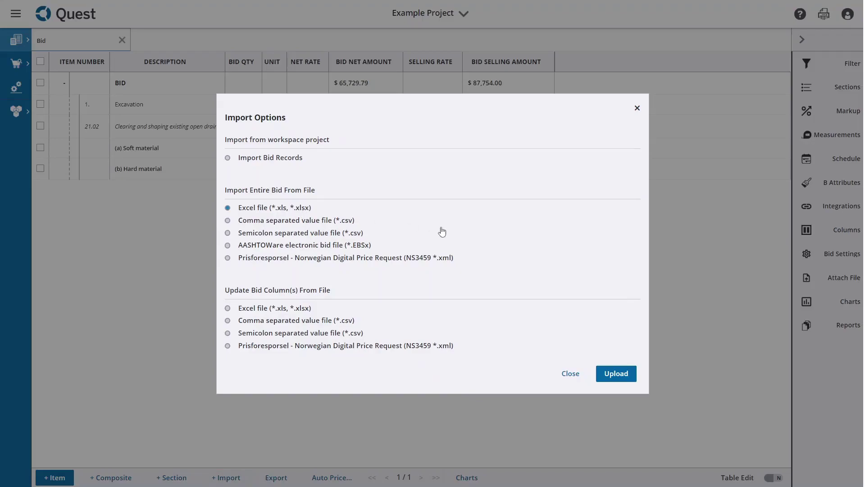
{"action": "left_click", "coordinate": [623, 373]}
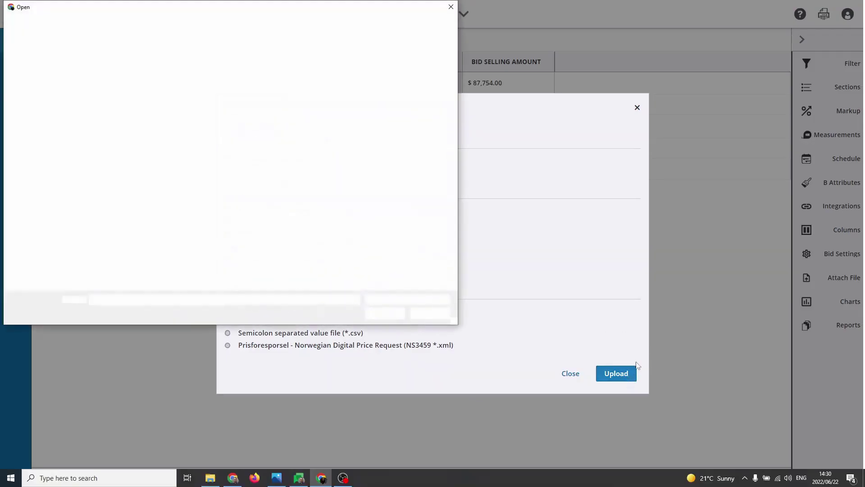
{"action": "left_click", "coordinate": [158, 75]}
{"action": "left_click", "coordinate": [398, 313]}
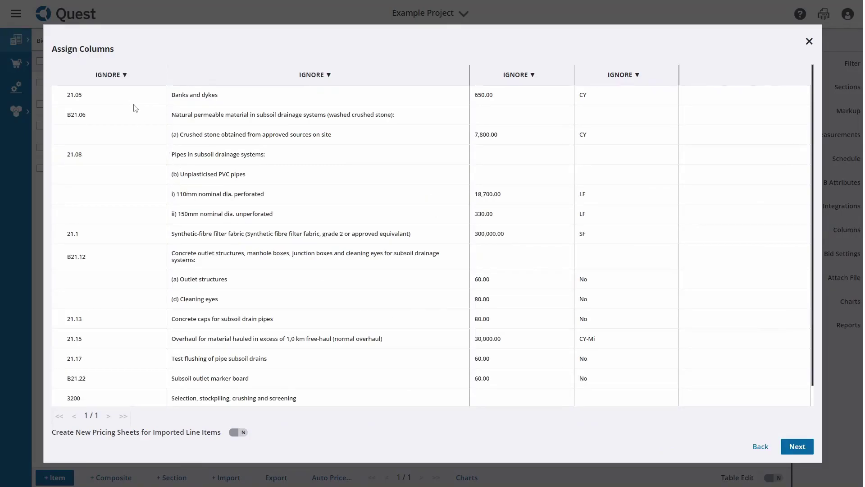
Map the four columns to ITEM NUMBER, DESCRIPTION, BID QTY and UNIT, and import the rows under BID.
{"action": "left_click", "coordinate": [125, 75]}
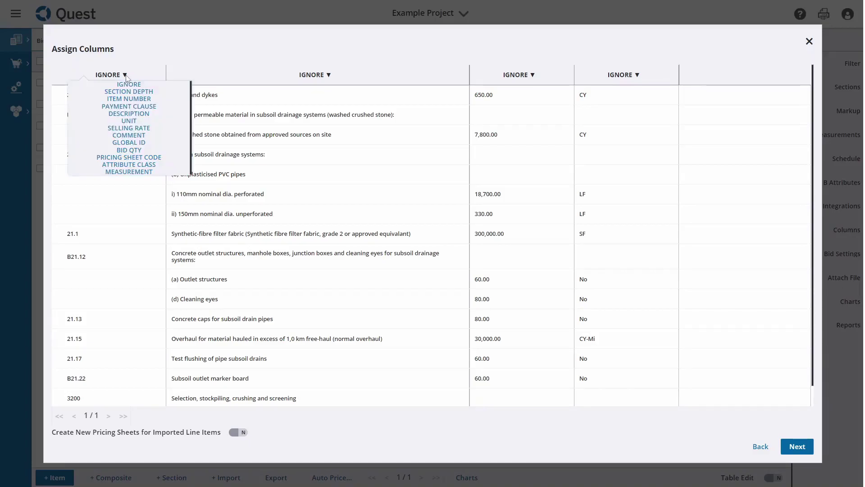
{"action": "left_click", "coordinate": [133, 99]}
{"action": "left_click", "coordinate": [319, 75]}
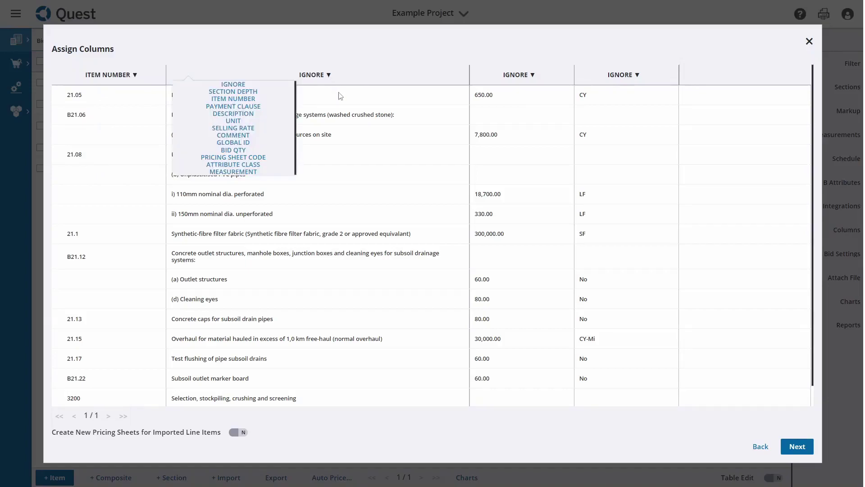
{"action": "left_click", "coordinate": [249, 117]}
{"action": "left_click", "coordinate": [533, 76]}
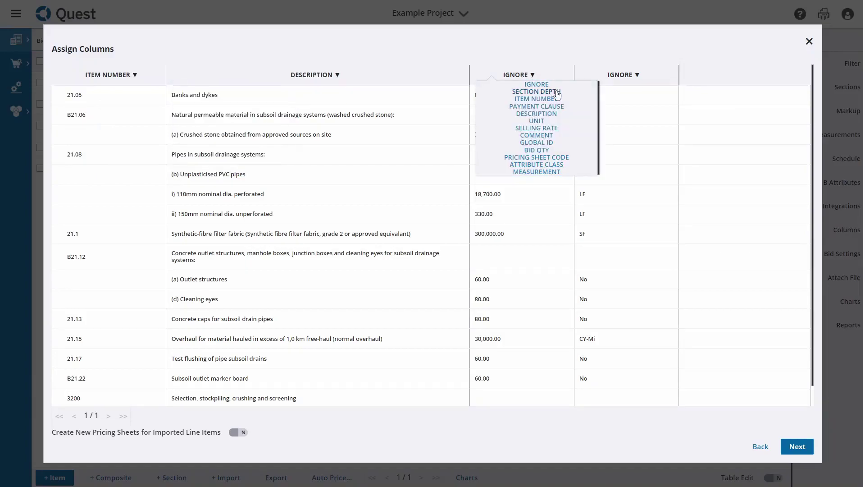
{"action": "left_click", "coordinate": [545, 151]}
{"action": "left_click", "coordinate": [645, 75]}
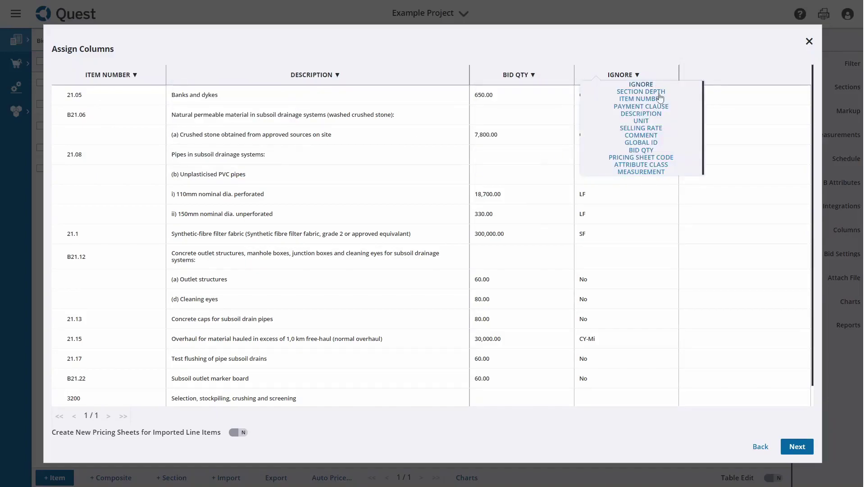
{"action": "left_click", "coordinate": [657, 121]}
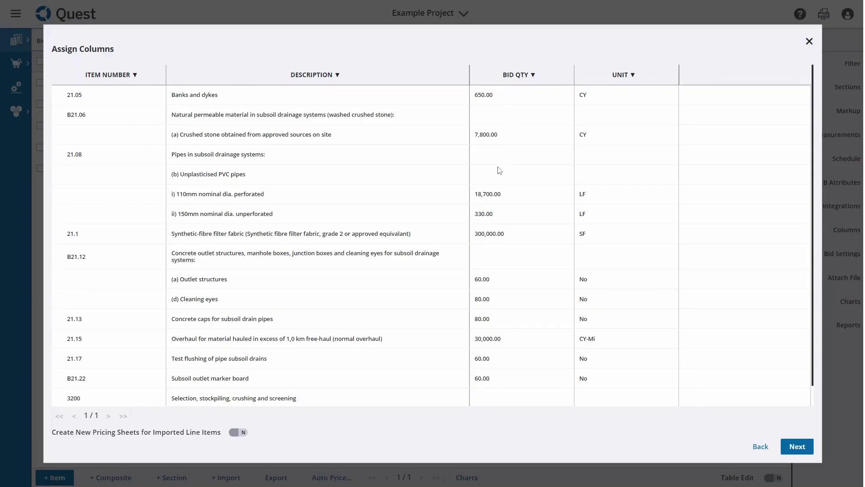
{"action": "left_click", "coordinate": [804, 451]}
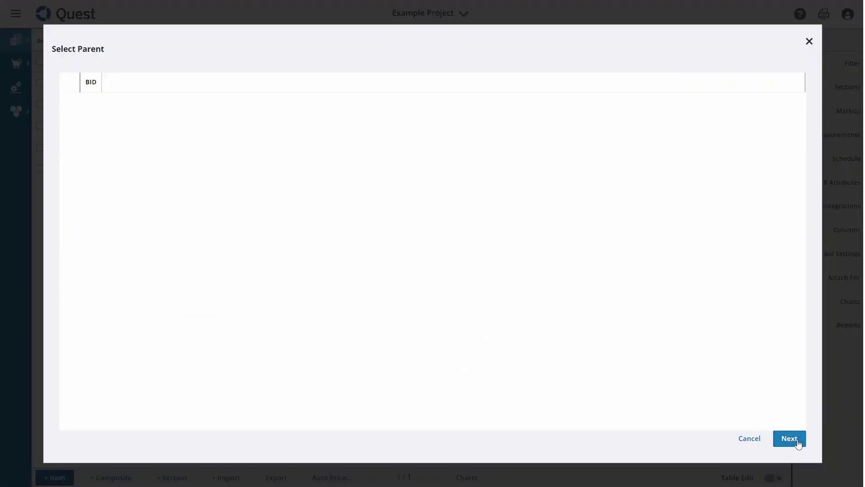
{"action": "left_click", "coordinate": [801, 440]}
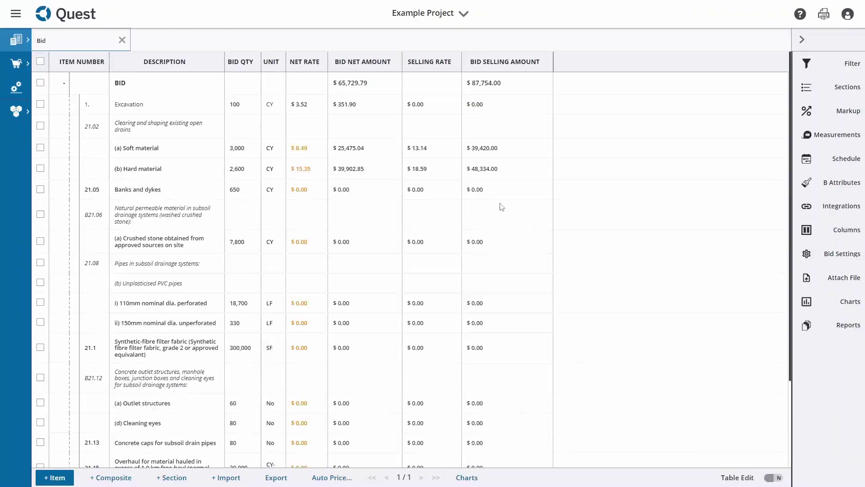
Open the 'i) 110mm nominal dia. perforated' line item from further down the bid table.
{"action": "scroll", "coordinate": [304, 255], "scroll_direction": "down", "scroll_amount": 1}
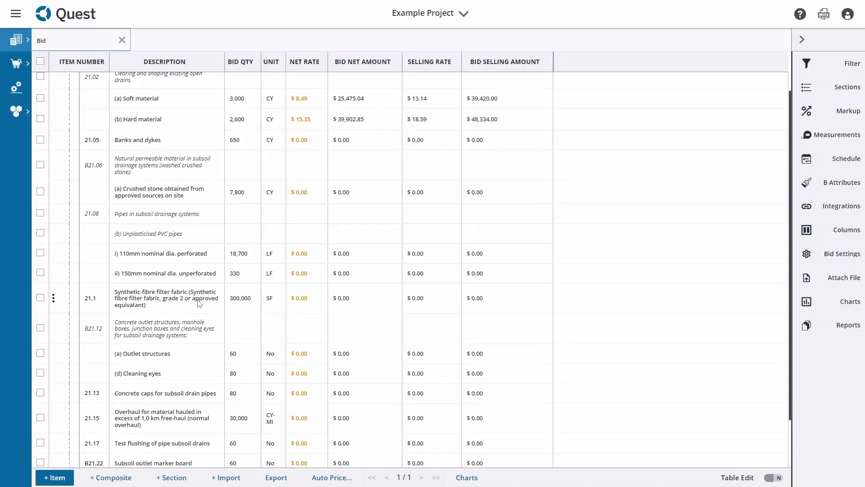
{"action": "double_click", "coordinate": [195, 256]}
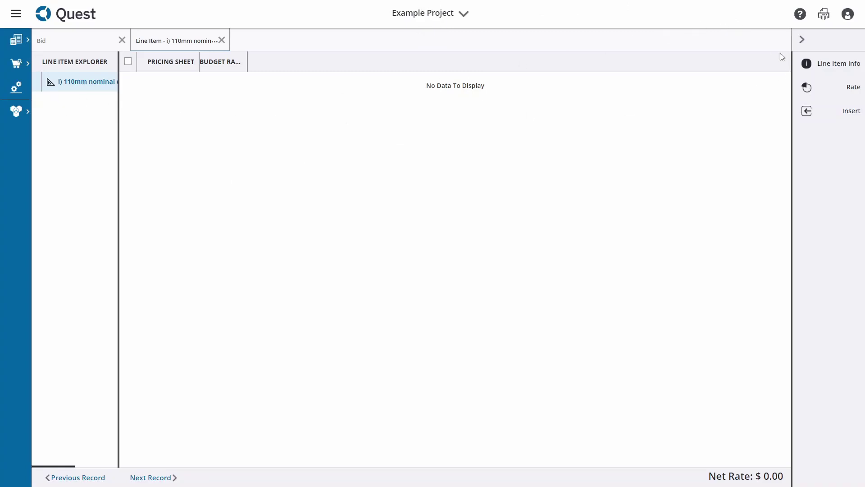
Insert the 110mm perforated pricing sheet from the Civils Example Project into the line item.
{"action": "left_click", "coordinate": [826, 117]}
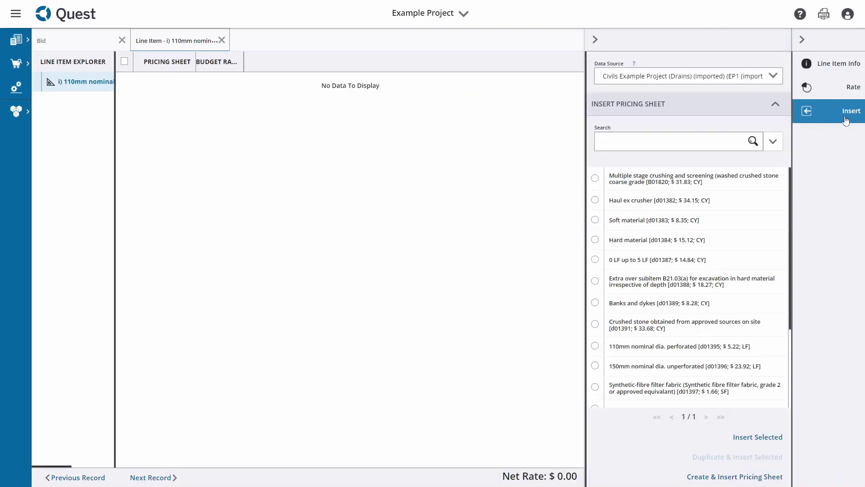
{"action": "left_click", "coordinate": [752, 72]}
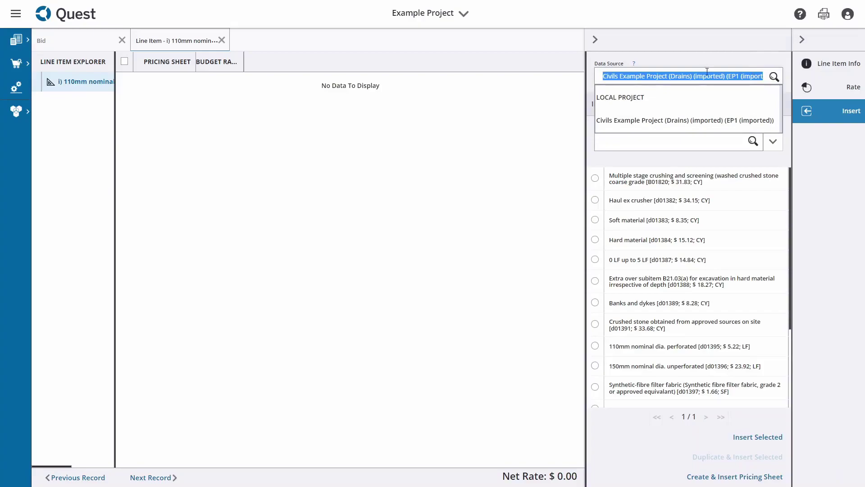
{"action": "left_click", "coordinate": [671, 120]}
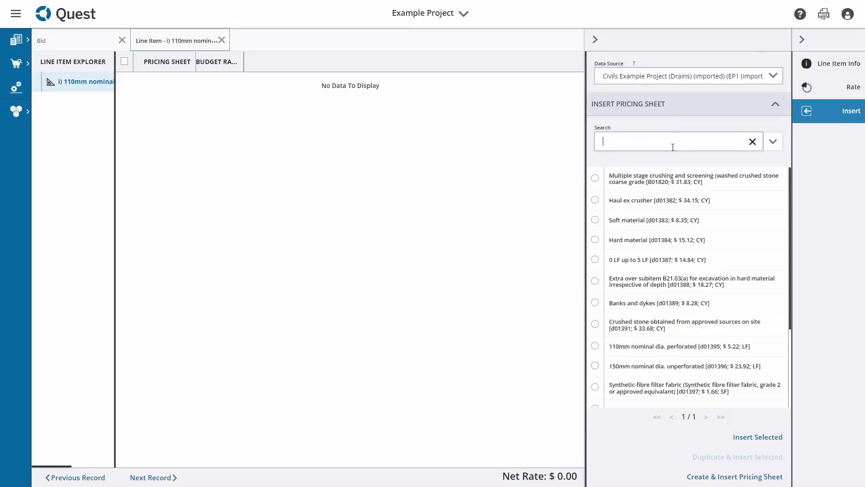
{"action": "type", "text": "110"}
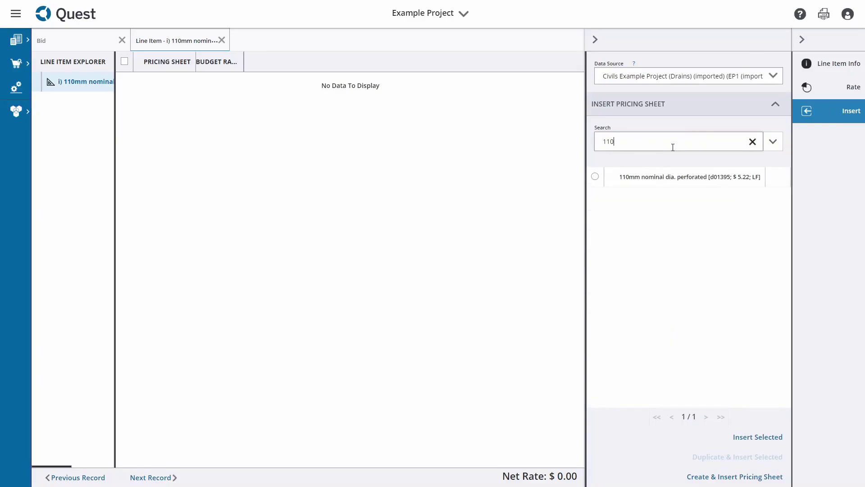
{"action": "type", "text": "m"}
{"action": "double_click", "coordinate": [674, 179]}
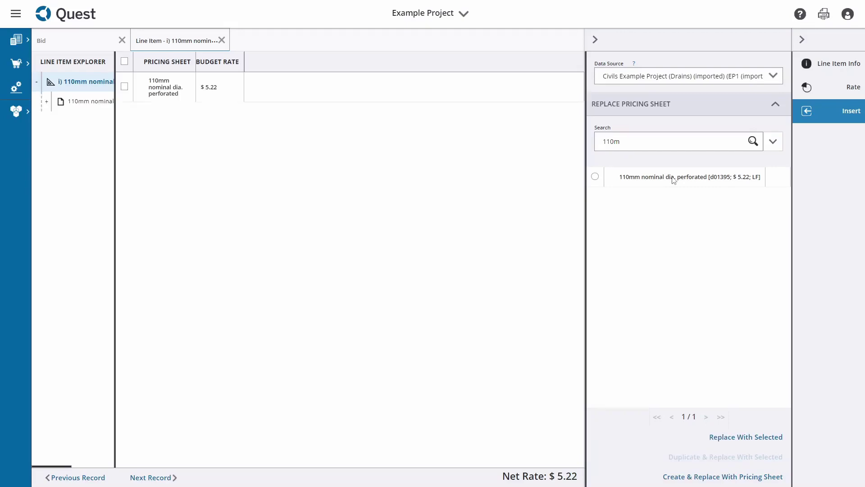
Expand the new pricing sheet to review its resources, then close the line item.
{"action": "left_click", "coordinate": [51, 104]}
{"action": "left_click", "coordinate": [80, 103]}
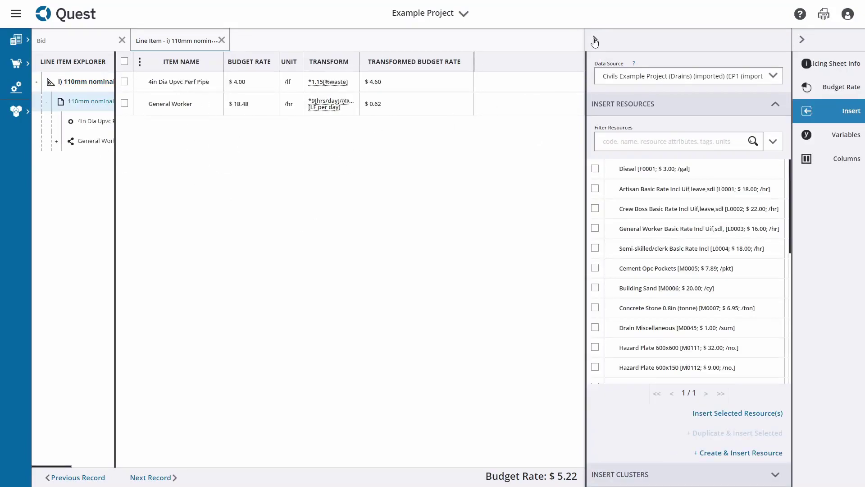
{"action": "left_click", "coordinate": [221, 41]}
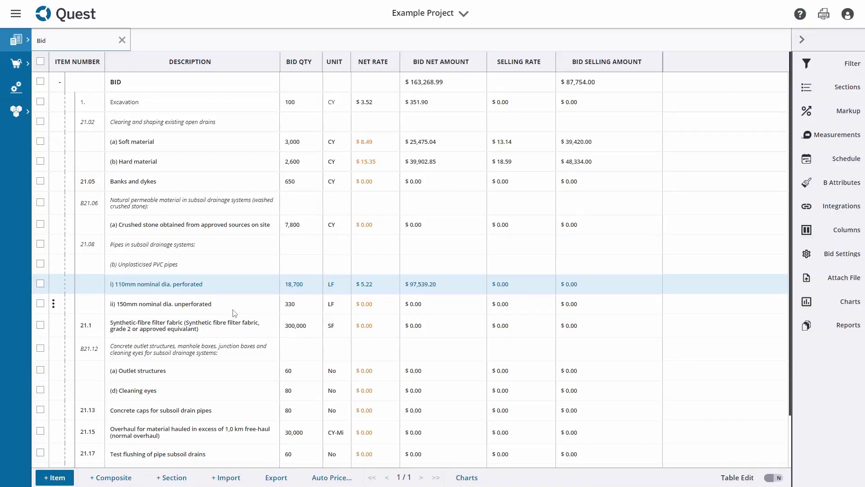
Auto-price net rates by Description match, pricing all 15 line items to a $1,323,559.88 net total.
{"action": "left_click", "coordinate": [334, 479]}
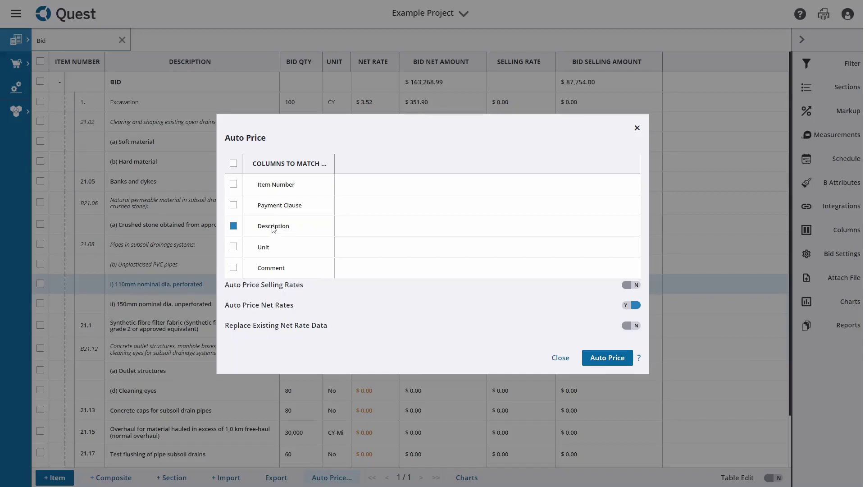
{"action": "left_click", "coordinate": [623, 363]}
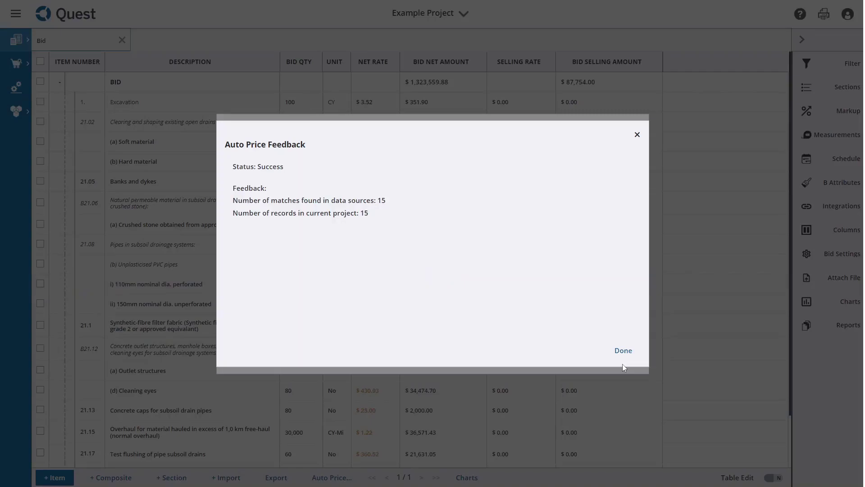
{"action": "left_click", "coordinate": [623, 352]}
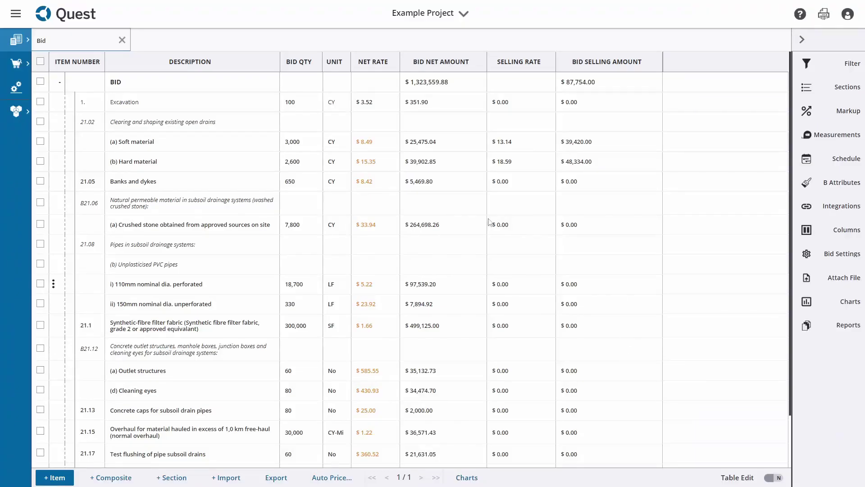
{"action": "scroll", "coordinate": [377, 239], "scroll_direction": "down", "scroll_amount": 2}
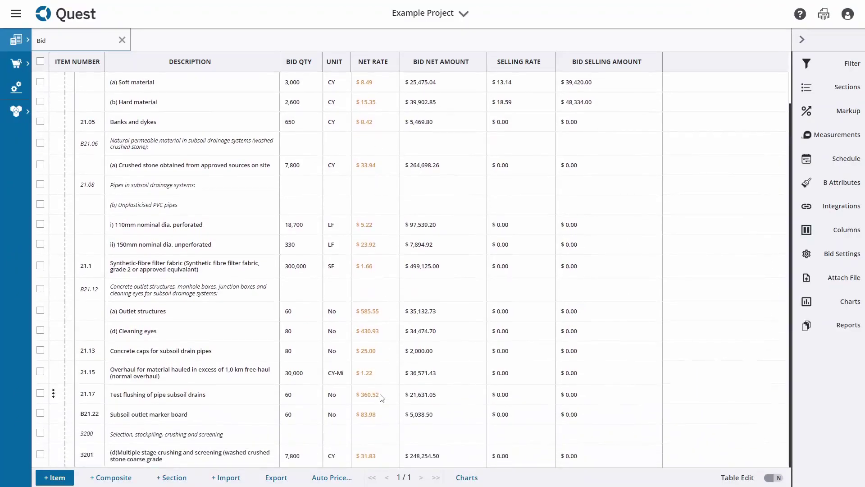
{"action": "scroll", "coordinate": [382, 397], "scroll_direction": "up", "scroll_amount": 2}
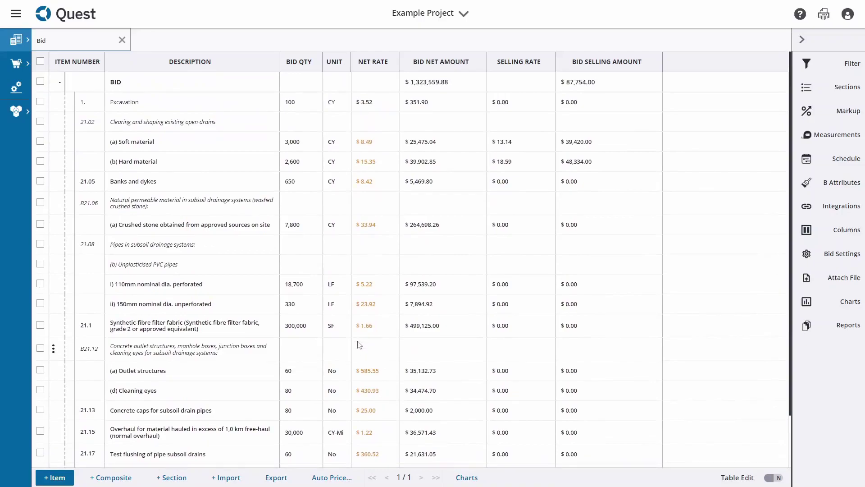
{"action": "double_click", "coordinate": [170, 374]}
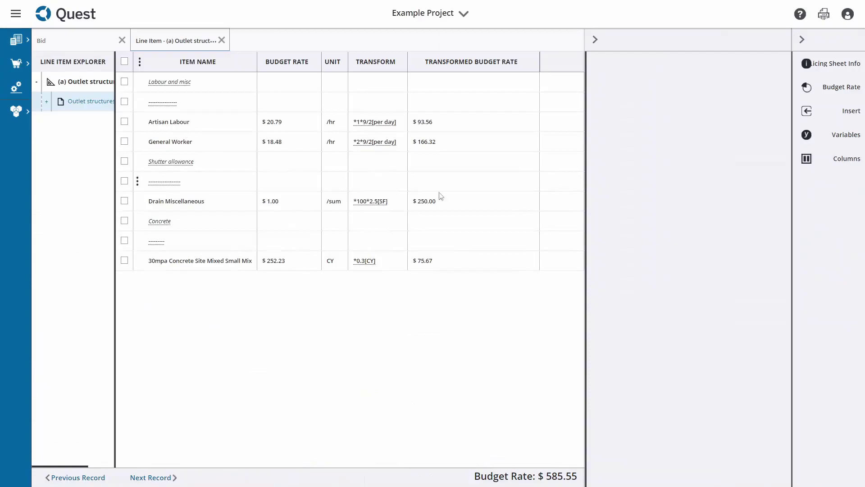
{"action": "left_click", "coordinate": [806, 111]}
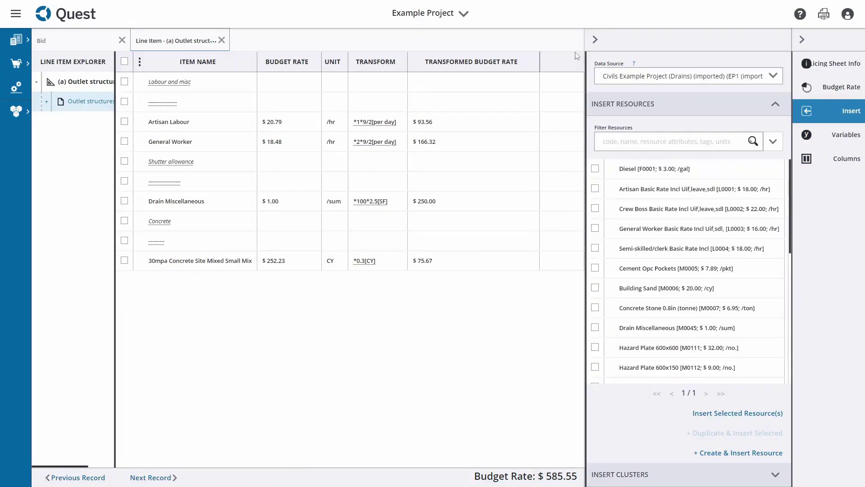
{"action": "left_click", "coordinate": [594, 39]}
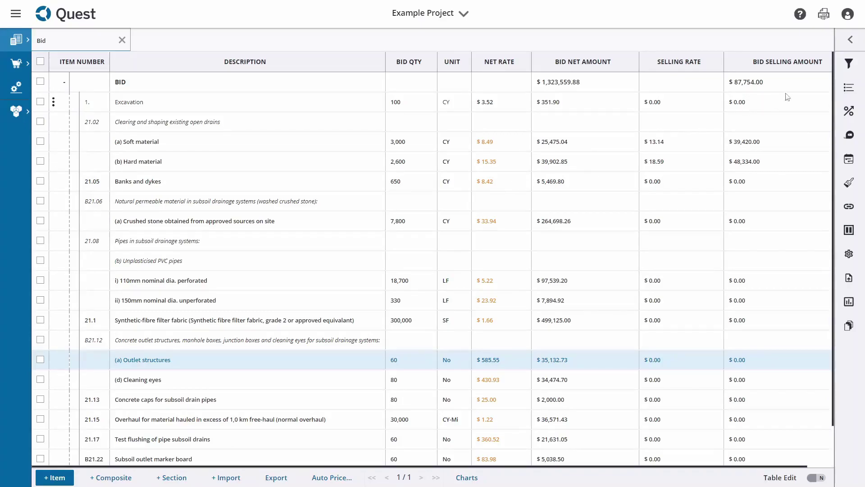
Show the Markup panel in percentage mode and expand Profit Spread, Bid Attributes and Resource Attributes.
{"action": "left_click", "coordinate": [858, 40]}
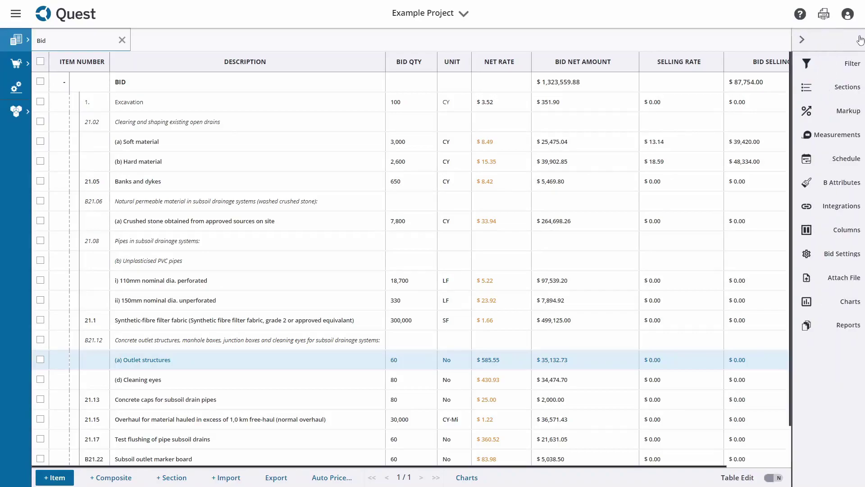
{"action": "left_click", "coordinate": [854, 114]}
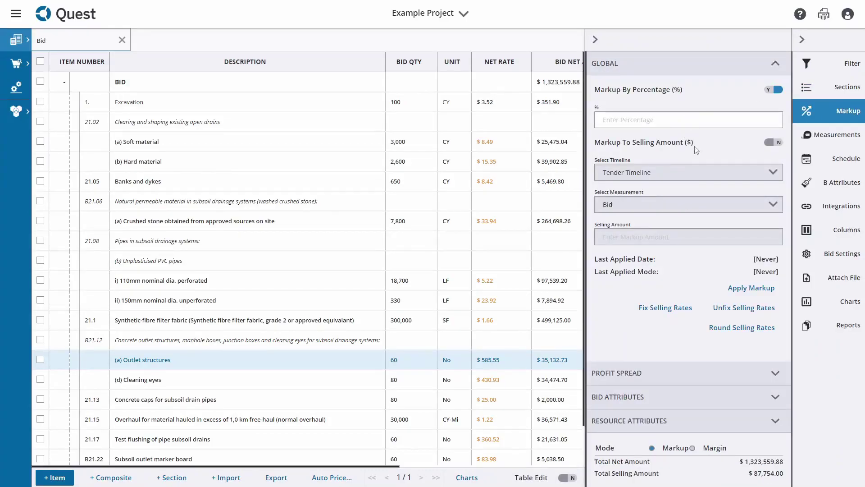
{"action": "left_click", "coordinate": [770, 143]}
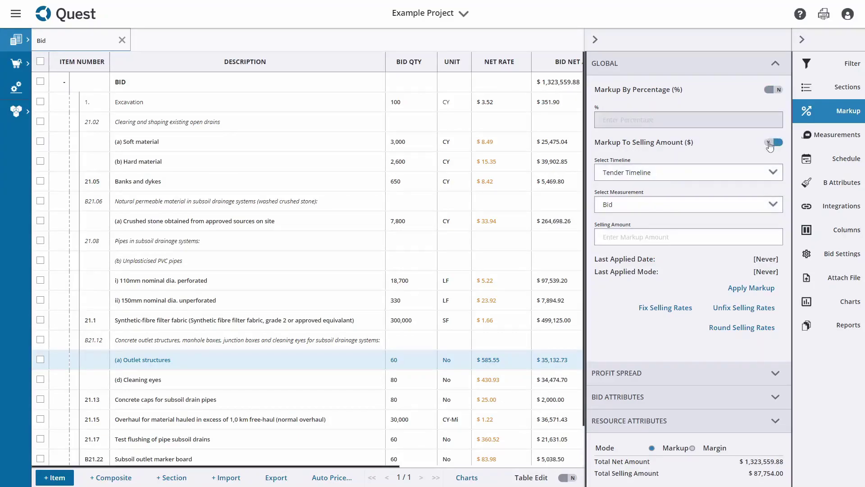
{"action": "left_click", "coordinate": [773, 90]}
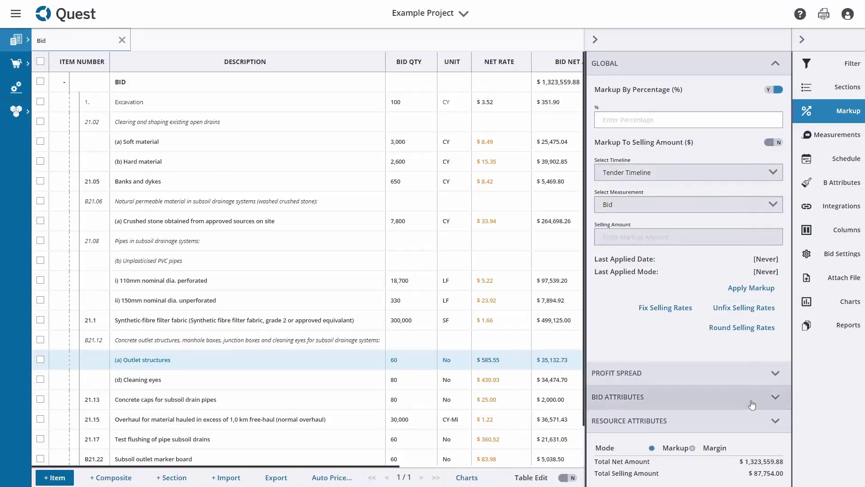
{"action": "left_click", "coordinate": [755, 380]}
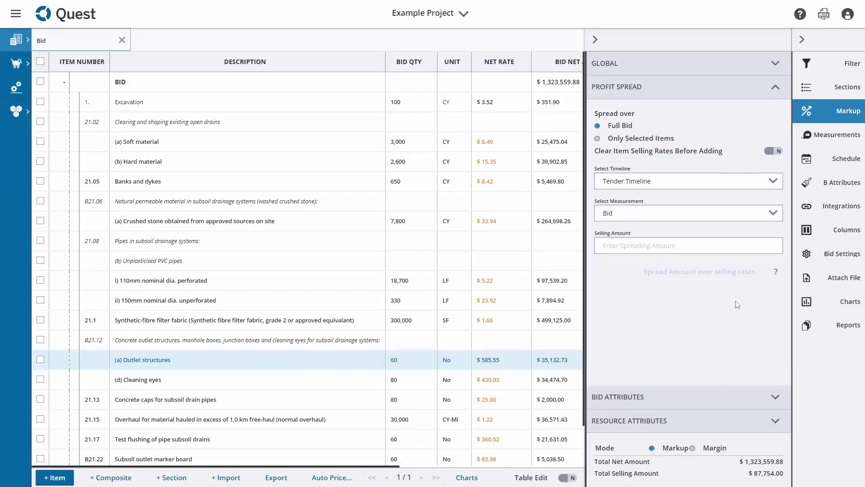
{"action": "left_click", "coordinate": [767, 396]}
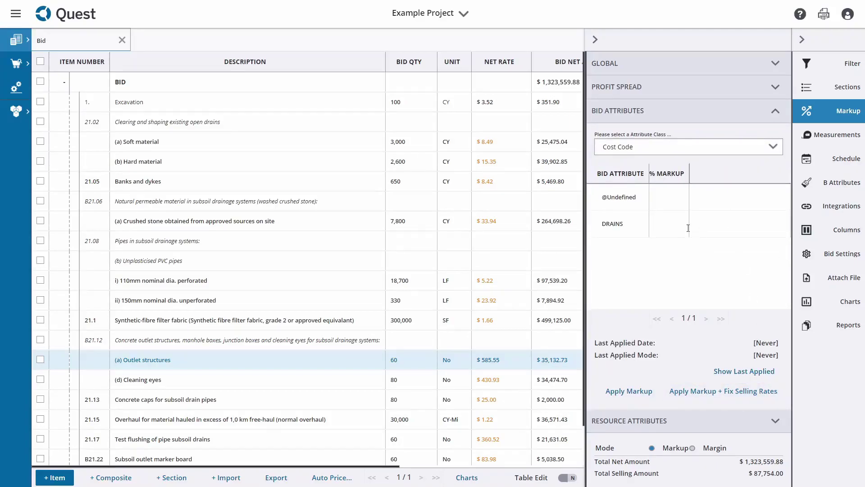
{"action": "left_click", "coordinate": [734, 424]}
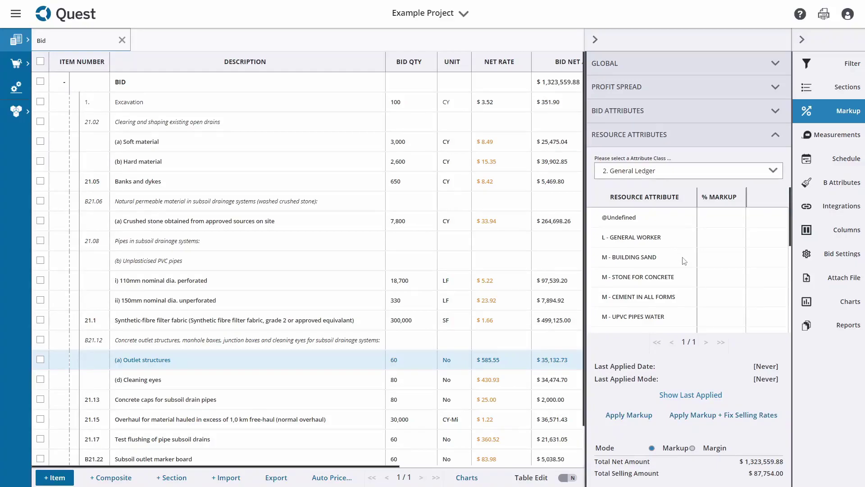
Apply a 20% GLOBAL markup, raising the selling total to $1,589,215.30, then close the Markup panel.
{"action": "left_click", "coordinate": [693, 68]}
{"action": "left_click", "coordinate": [698, 119]}
{"action": "type", "text": "20"}
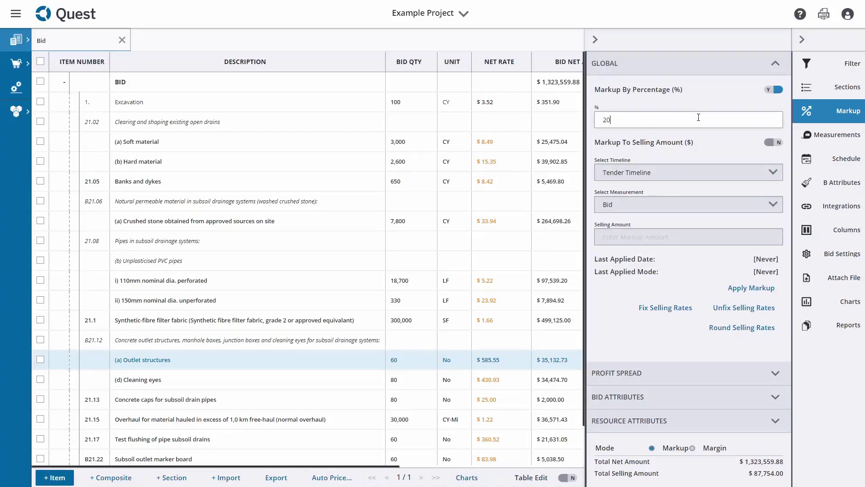
{"action": "left_click", "coordinate": [760, 288]}
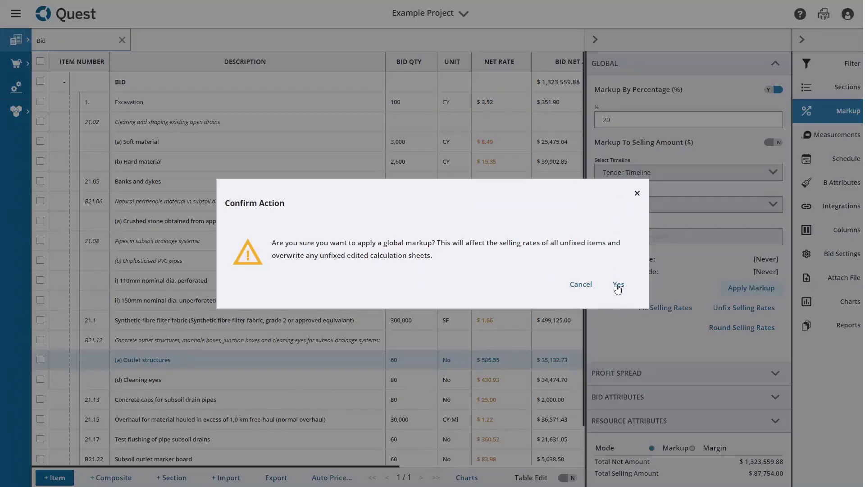
{"action": "left_click", "coordinate": [618, 283]}
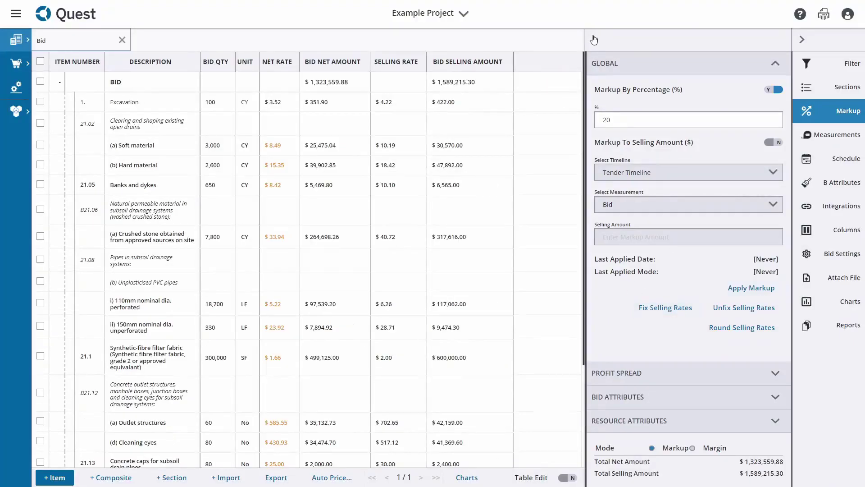
{"action": "left_click", "coordinate": [596, 39]}
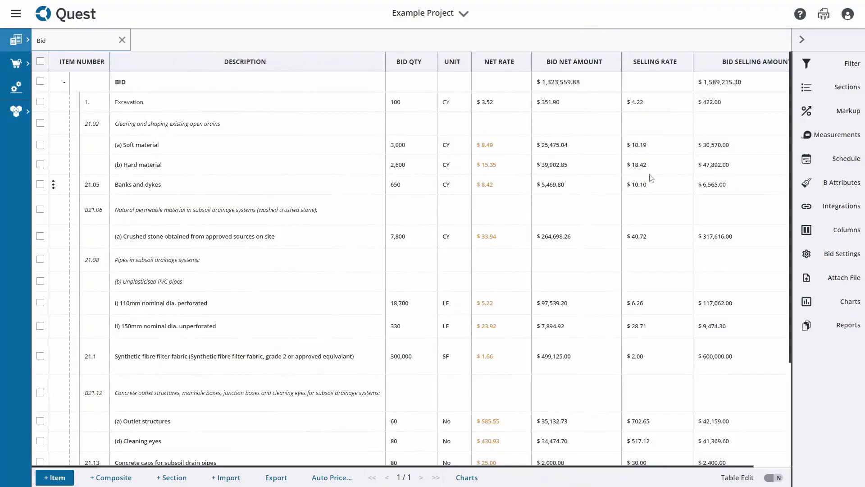
{"action": "left_click", "coordinate": [801, 40]}
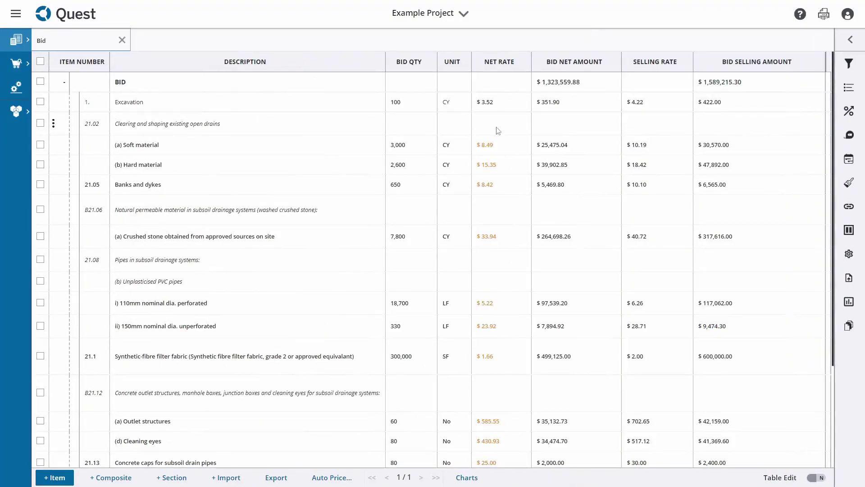